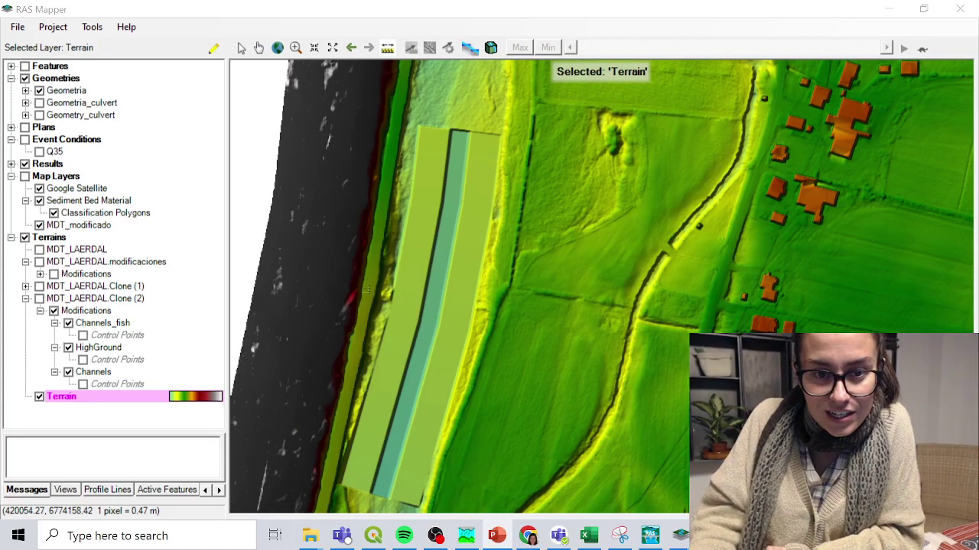
Step: Plot the modified terrain's profile along a line across the channel, then turn on MDT_LAERDAL
left_click(366, 289, "ctrl")
double_click(505, 308)
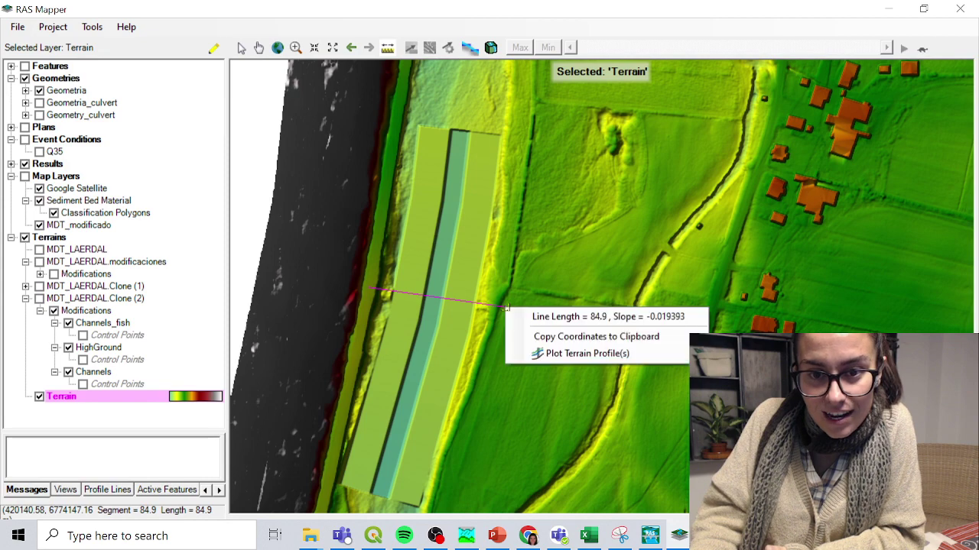
left_click(549, 354)
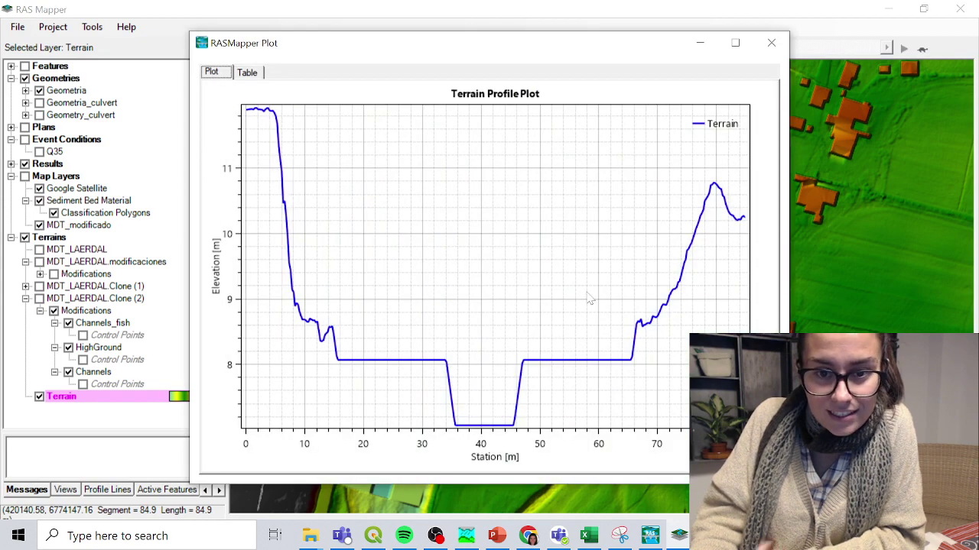
left_click(770, 44)
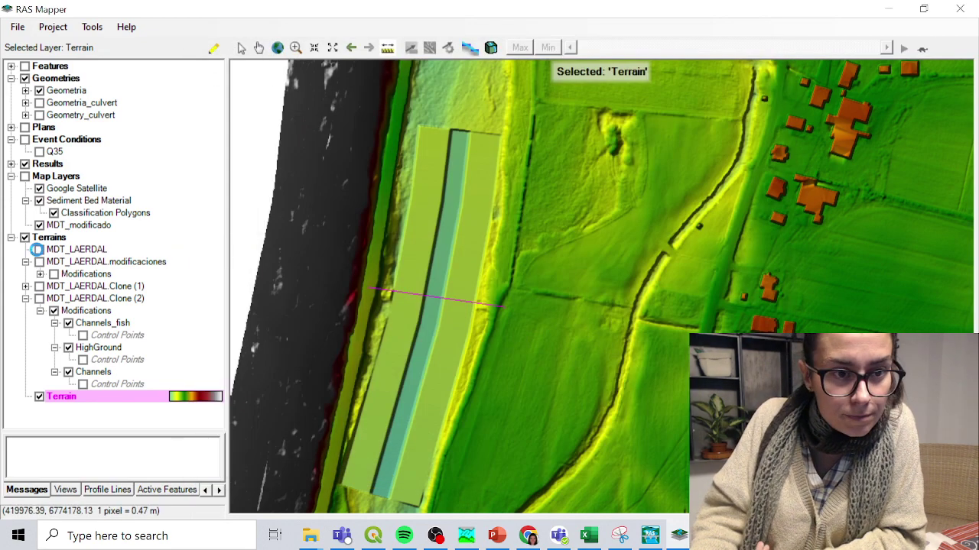
Step: Re-plot the cross-channel profile comparing MDT_LAERDAL with the modified terrain, then close the plot
left_click(366, 295, "ctrl")
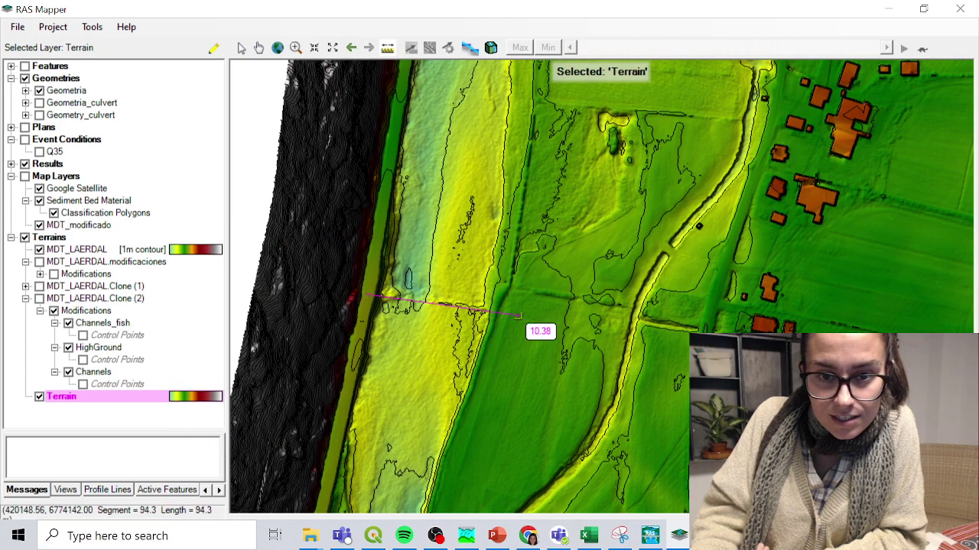
right_click(521, 315)
left_click(565, 361)
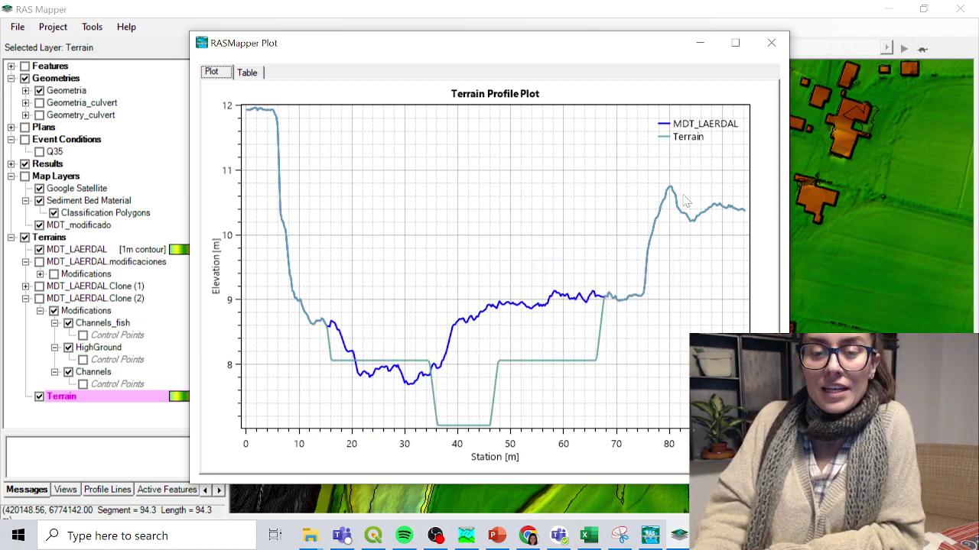
left_click(770, 44)
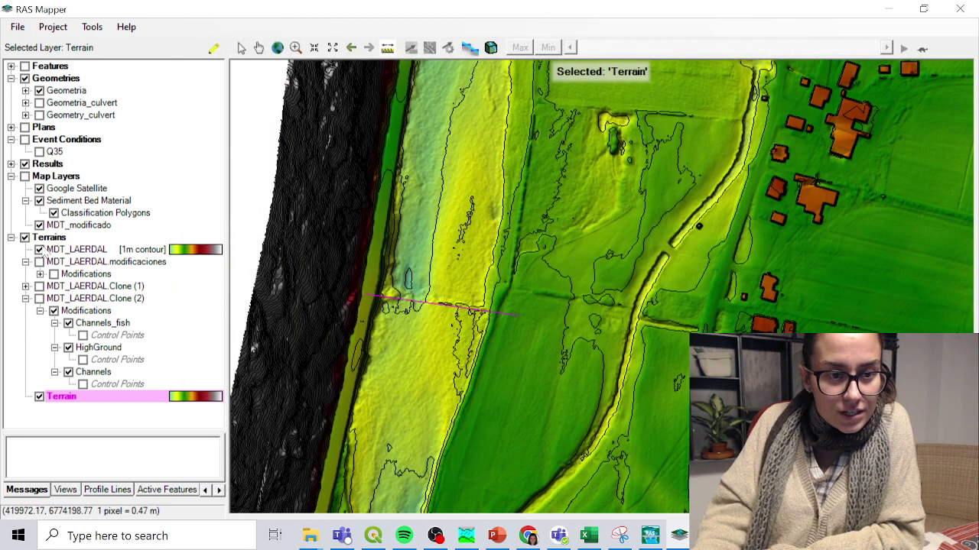
Step: Hide the Terrain layer and create a virtual clone of MDT_LAERDAL named MDT_LAERDAL.Clone (3)
left_click(39, 397)
left_click(26, 299)
right_click(63, 249)
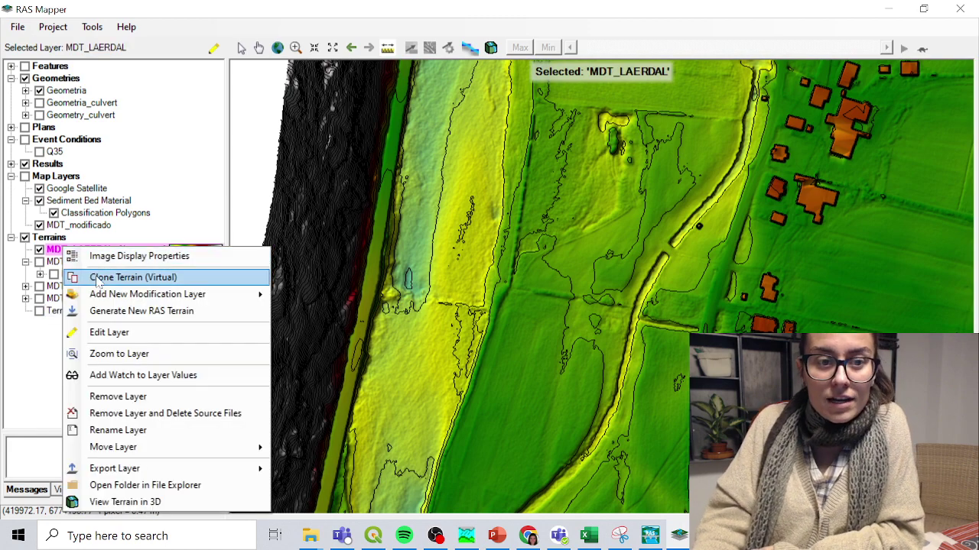
left_click(97, 277)
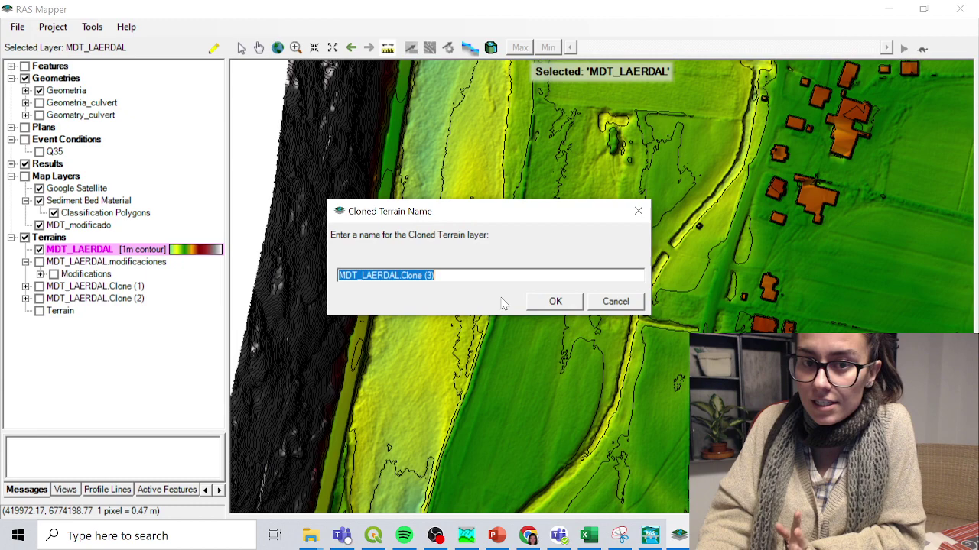
left_click(552, 302)
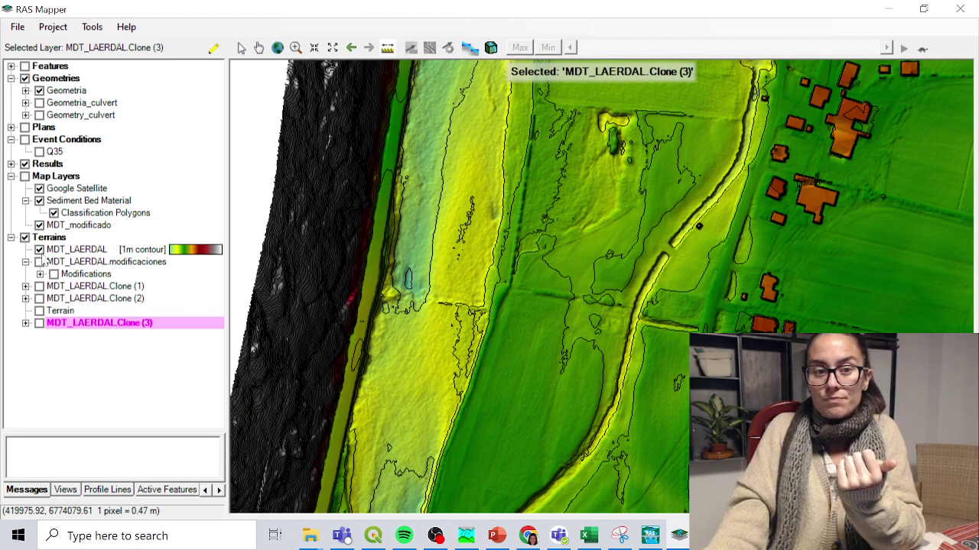
Step: Show only Clone (3) and enable Update Legend with View in its layer properties
left_click(39, 250)
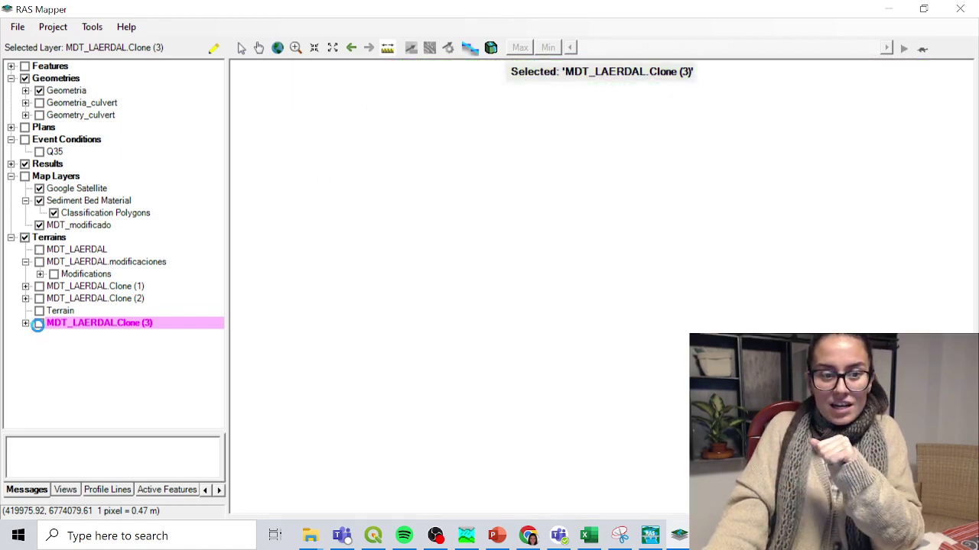
left_click(37, 324)
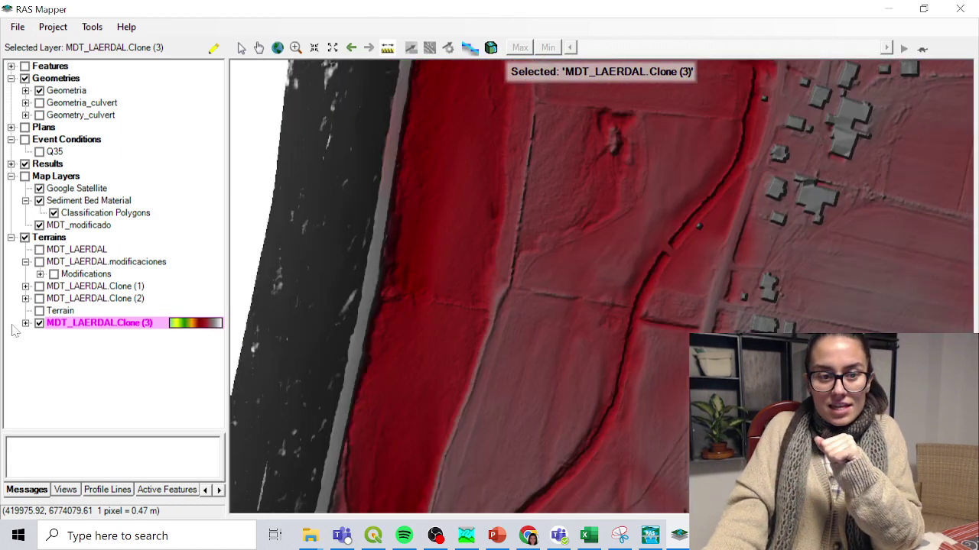
double_click(209, 325)
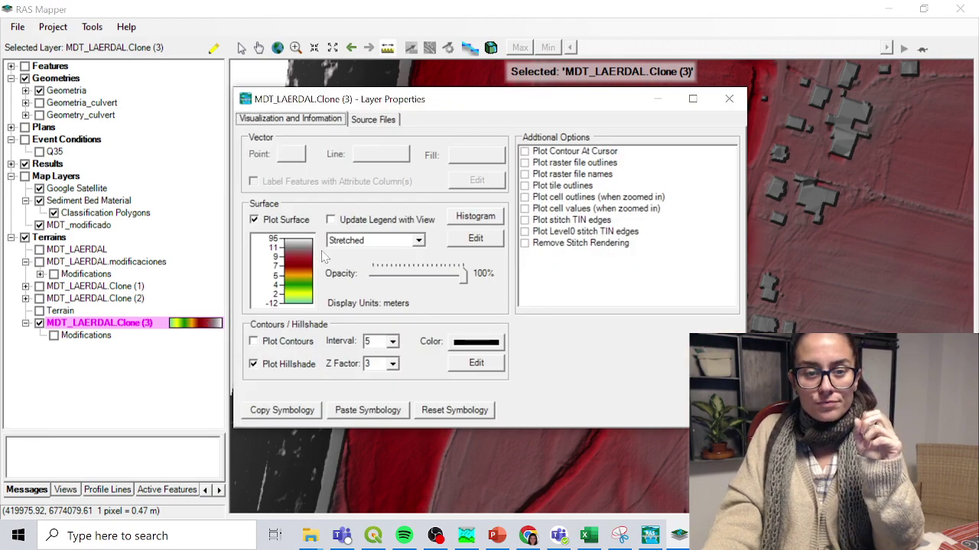
left_click(333, 220)
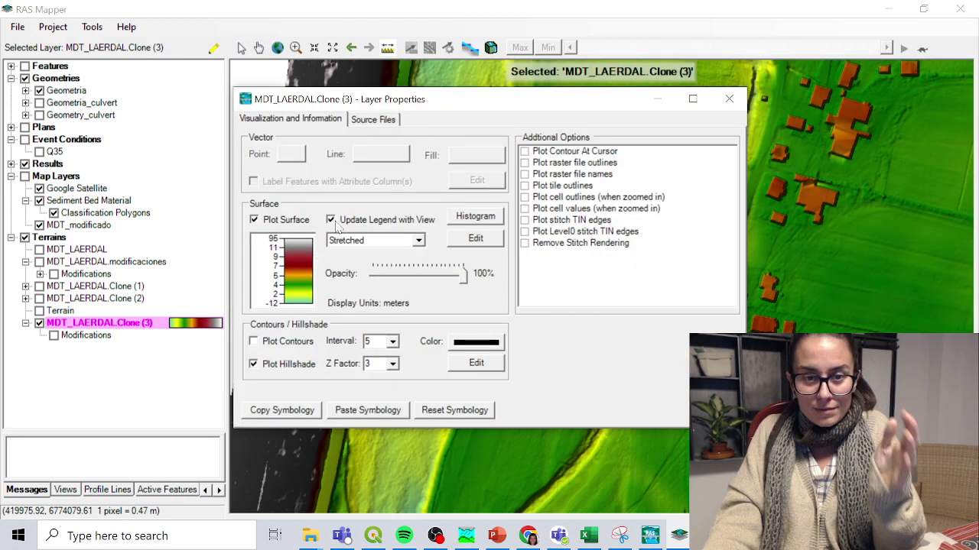
left_click(727, 99)
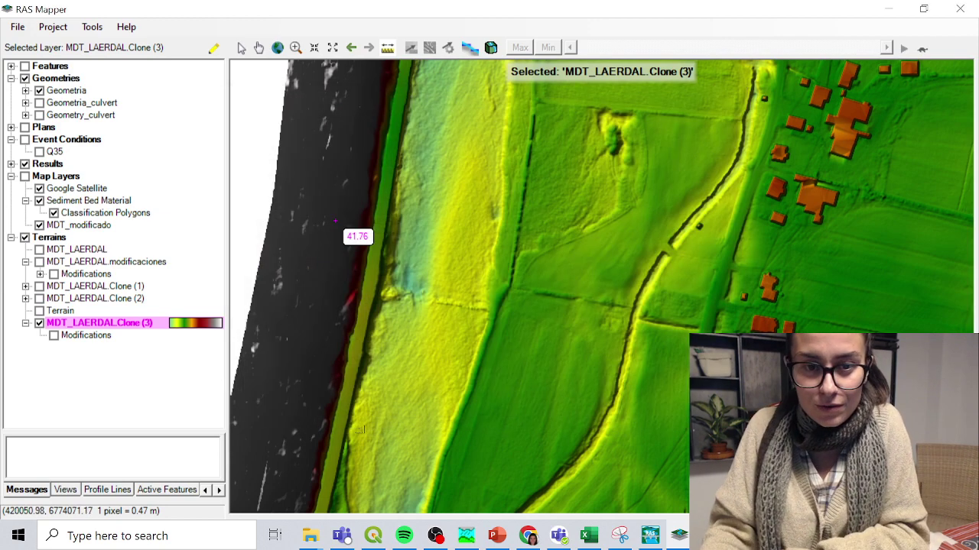
Step: Add a Channels line modification and draw the channel northward along the floodplain
right_click(87, 336)
mouse_move(148, 381)
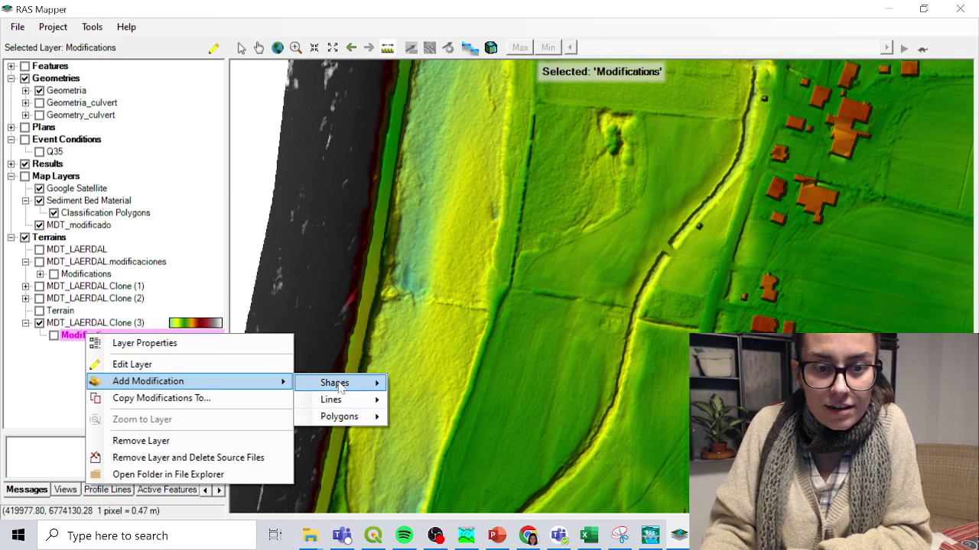
left_click(425, 420)
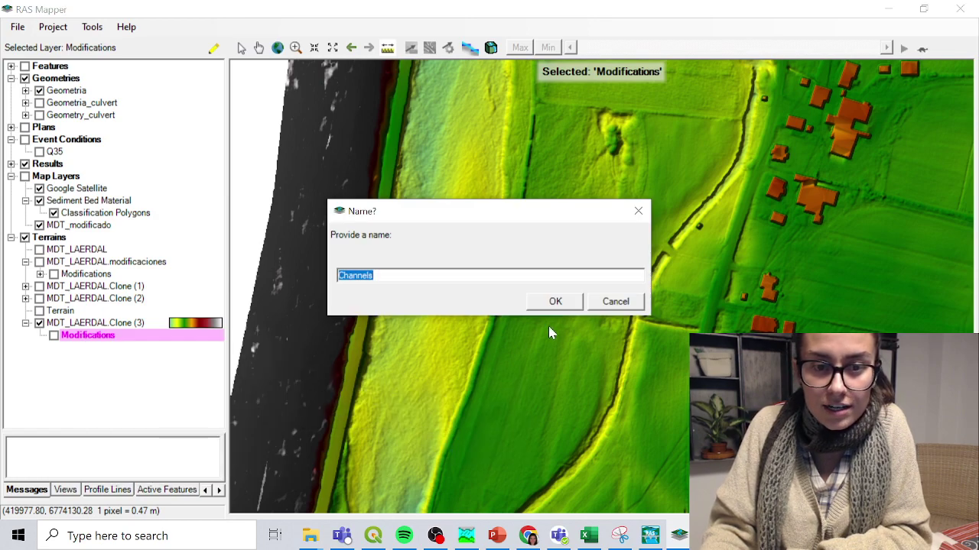
left_click(559, 300)
left_click(383, 471)
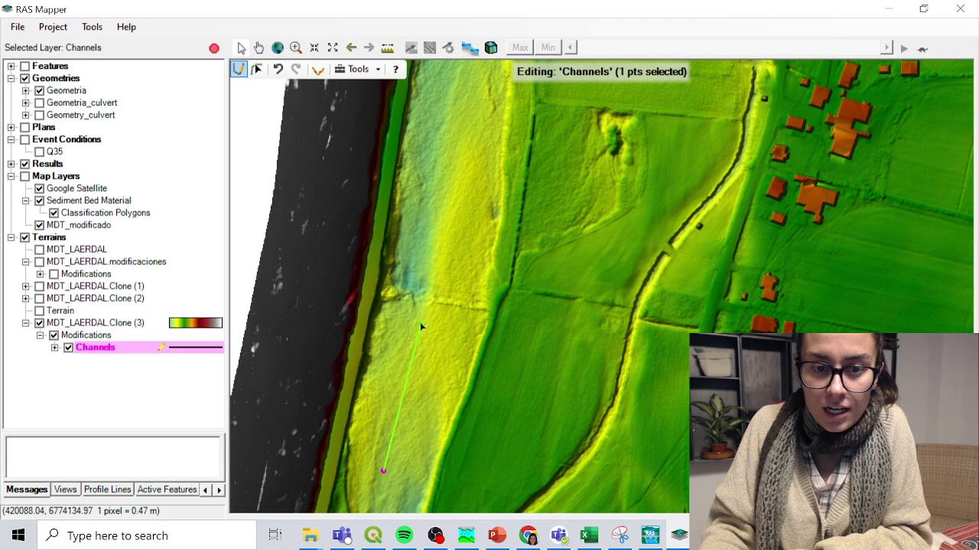
left_click(427, 320)
left_click(439, 258)
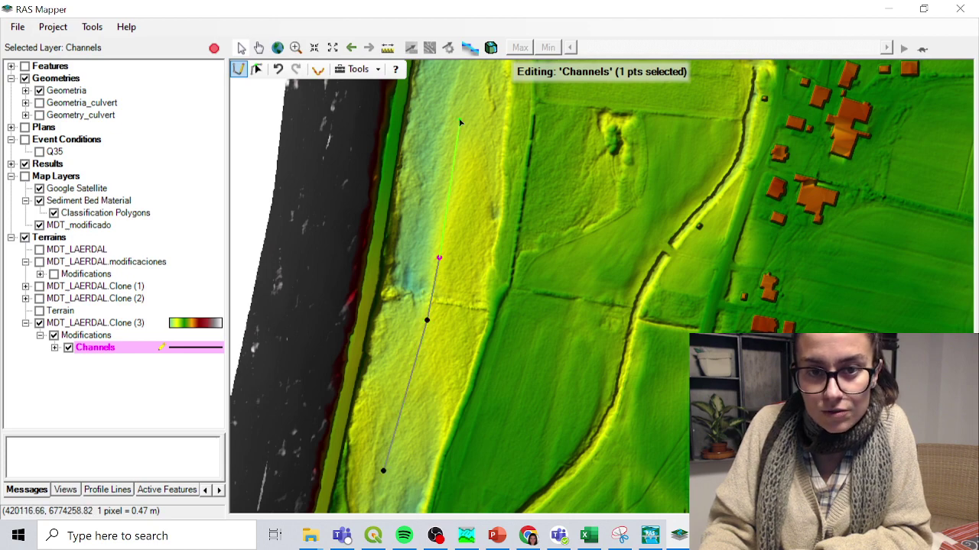
left_click(454, 114)
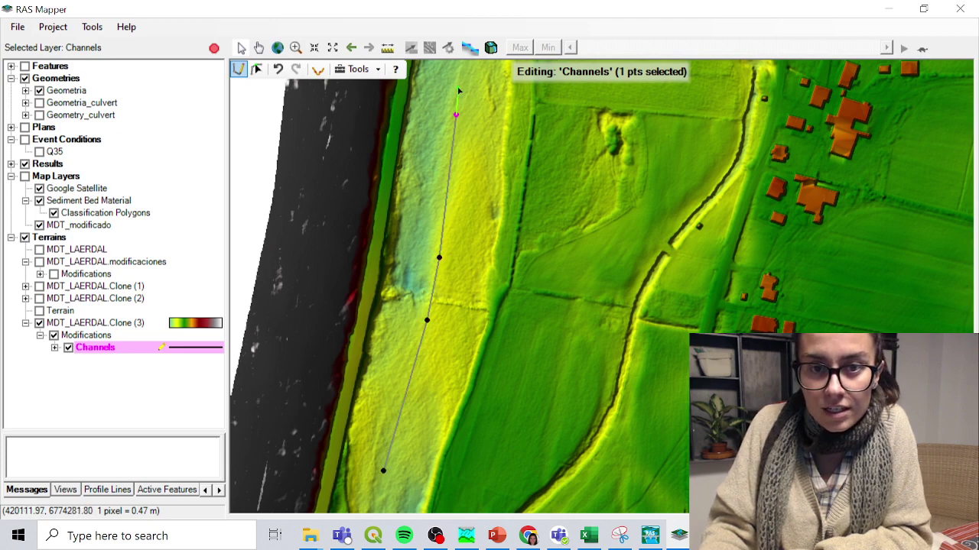
double_click(459, 89)
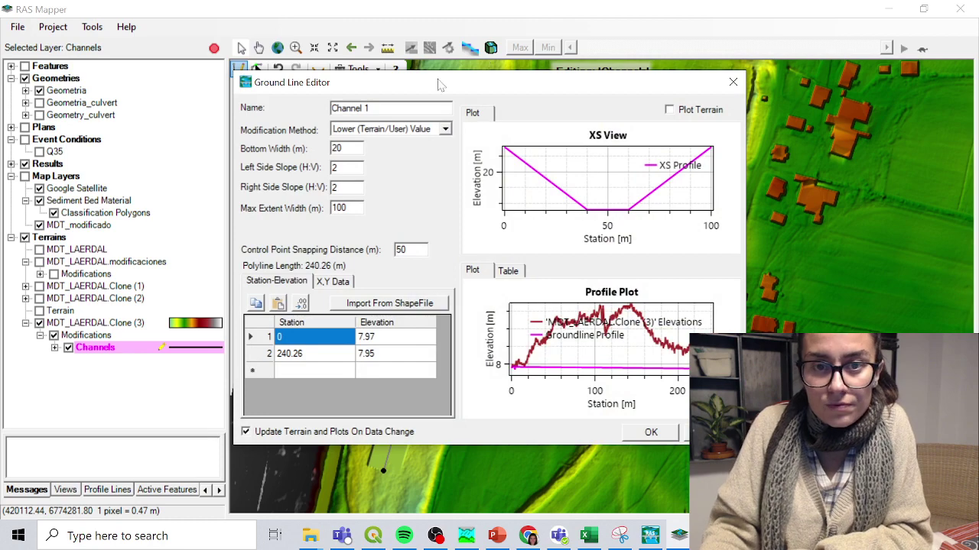
left_click_drag(440, 84, 685, 86)
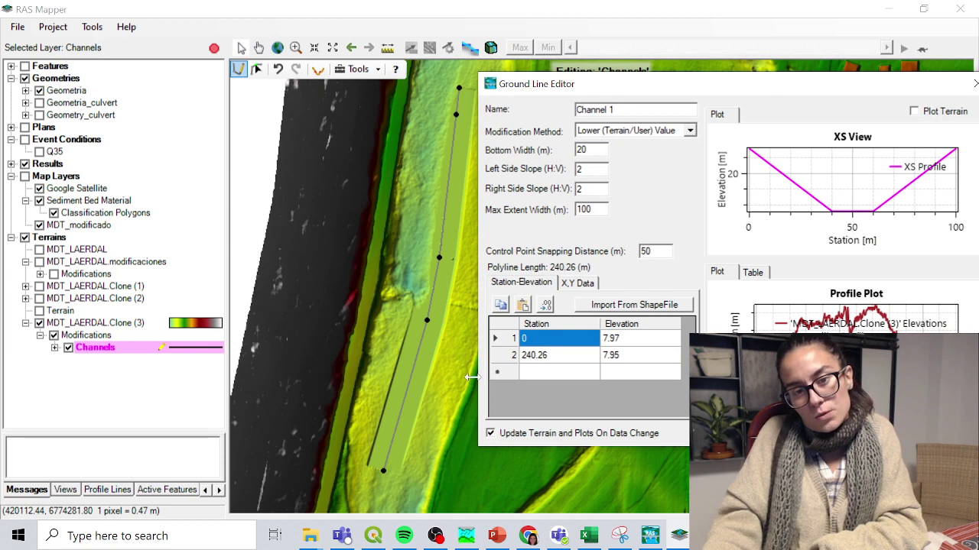
Step: Set the channel's bottom width to 50 and its side slopes to 1.5
type("50")
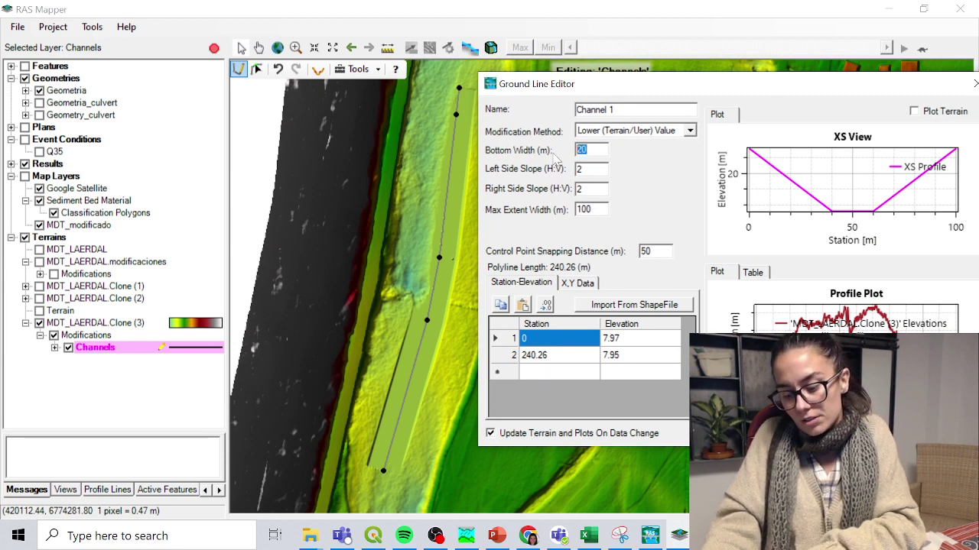
key("Tab")
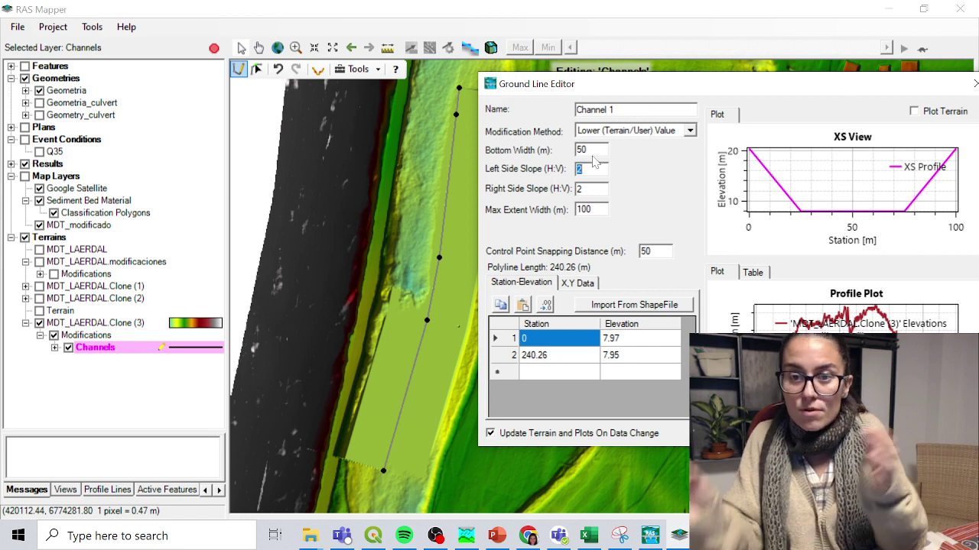
type("1.5")
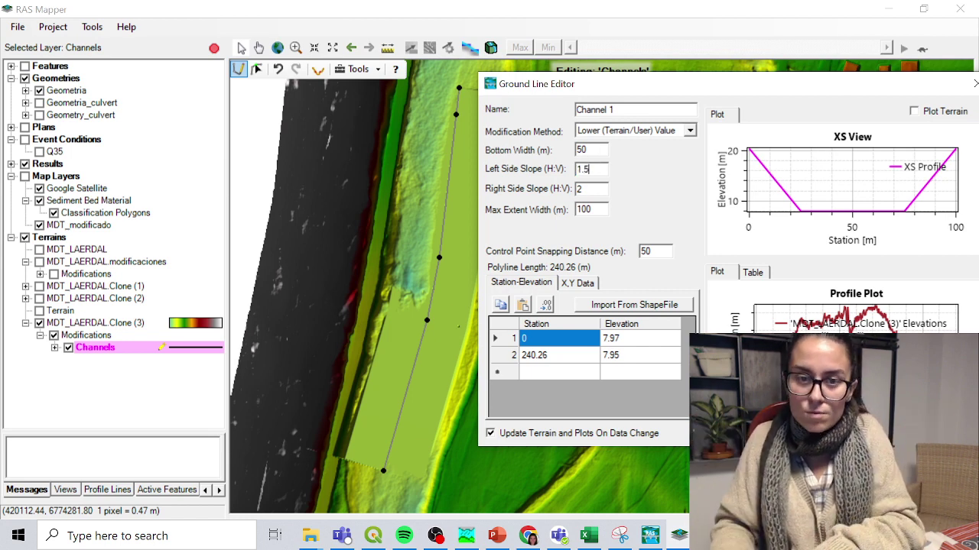
key("Tab")
type("1")
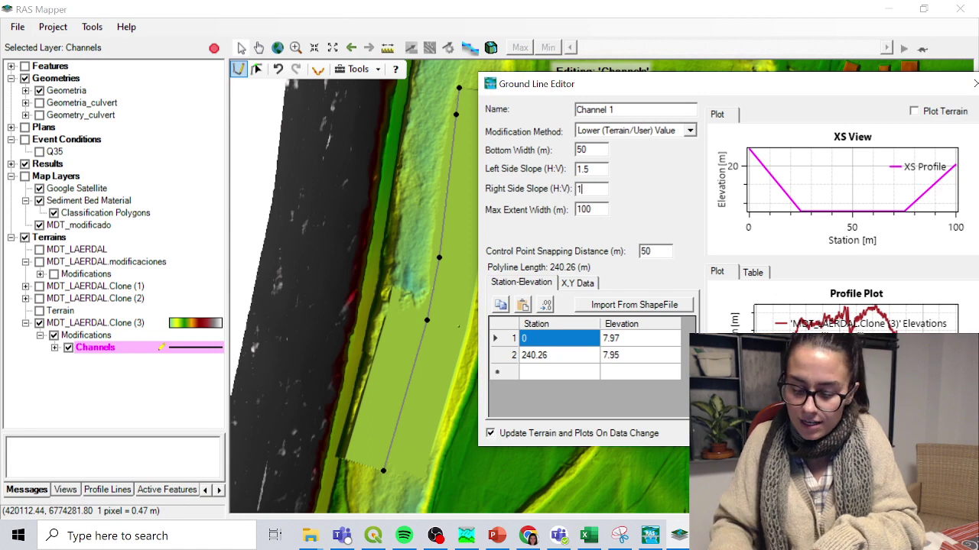
type(".5")
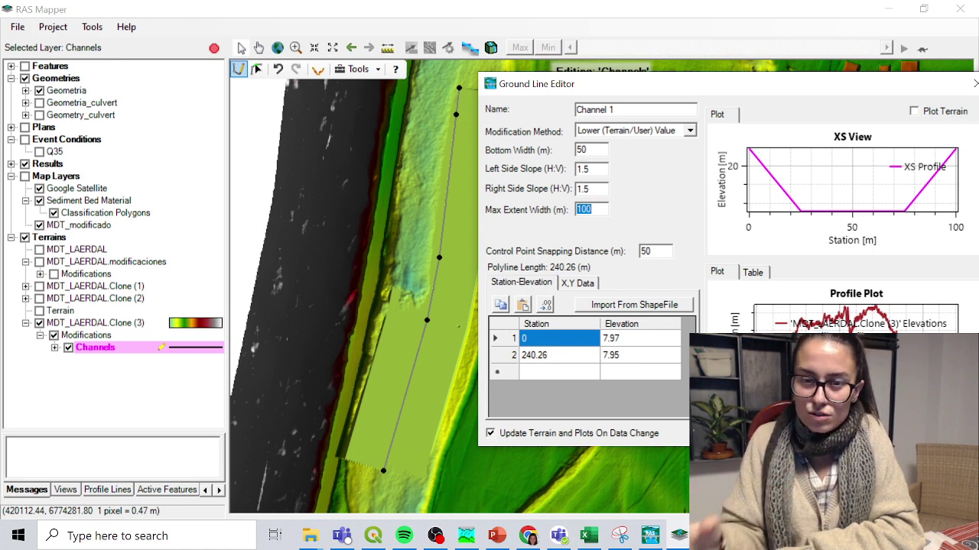
Step: Insert a station 100 point with elevation 7.96 into Channel 1's station-elevation table
left_click(575, 378)
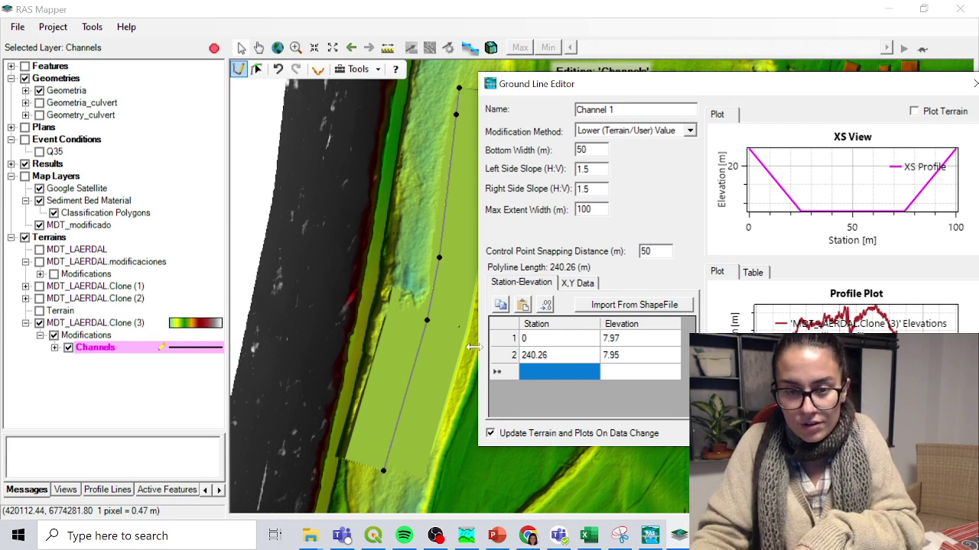
type("100")
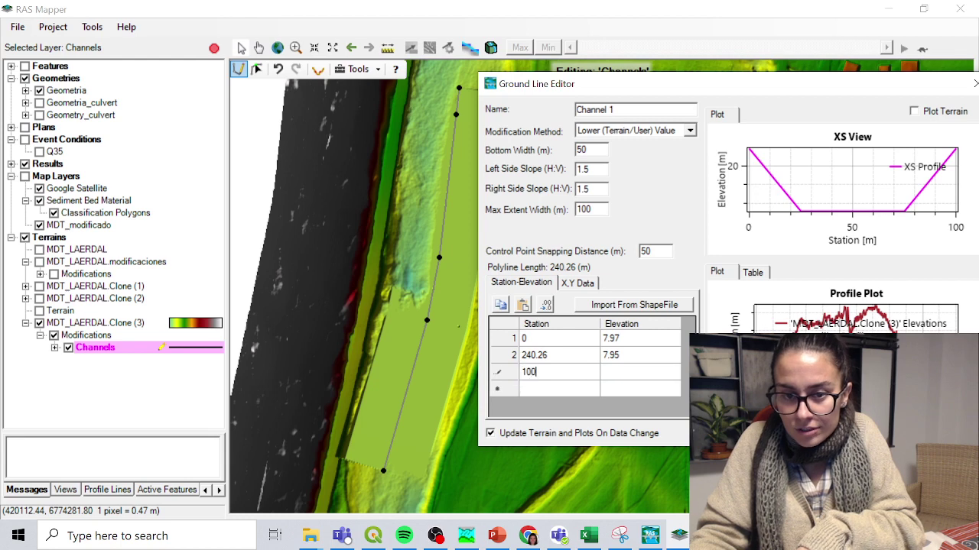
left_click(615, 378)
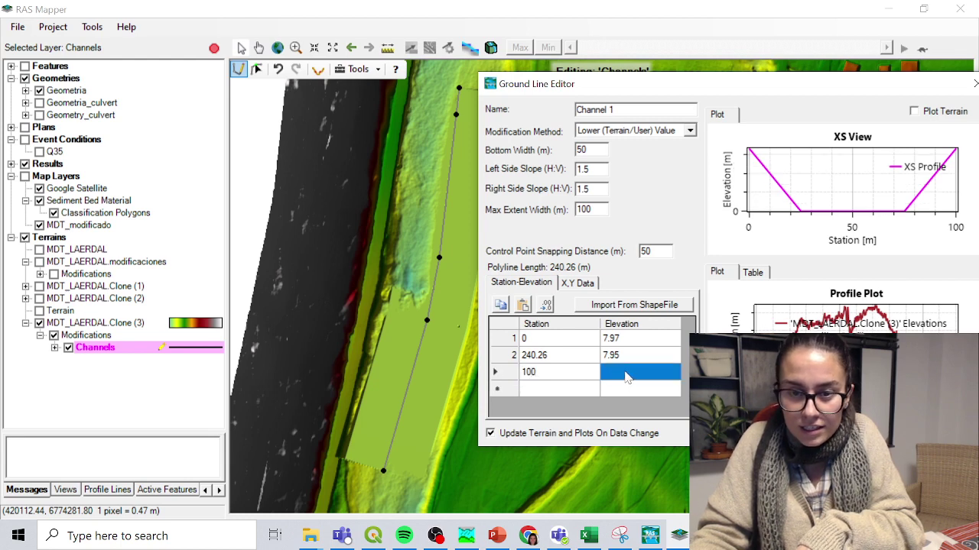
type("1.")
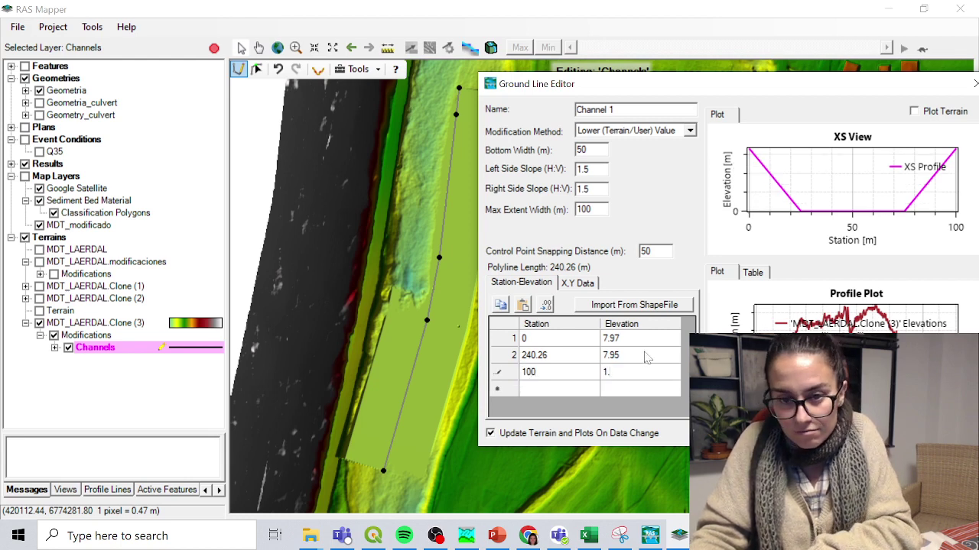
key("BackSpace")
key("BackSpace")
key("BackSpace")
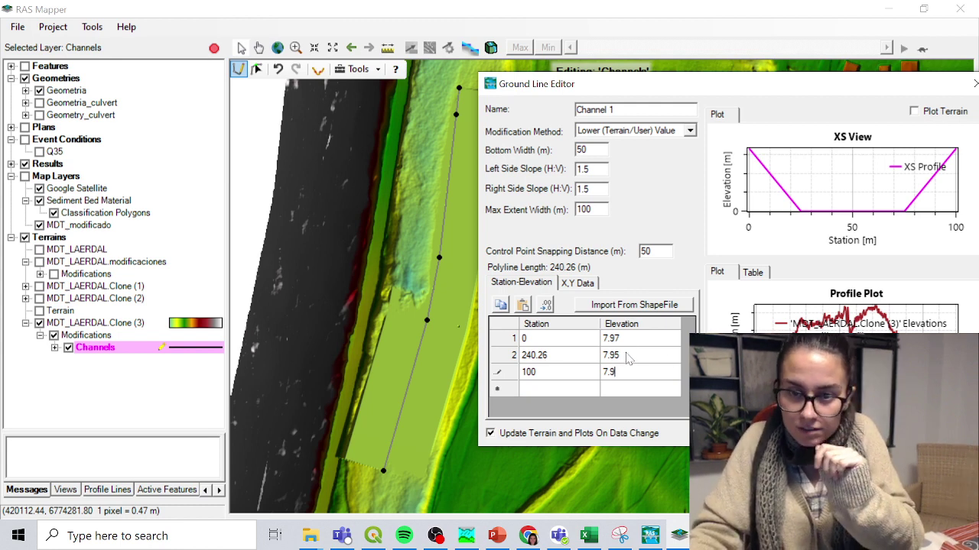
key("Return")
key("Up")
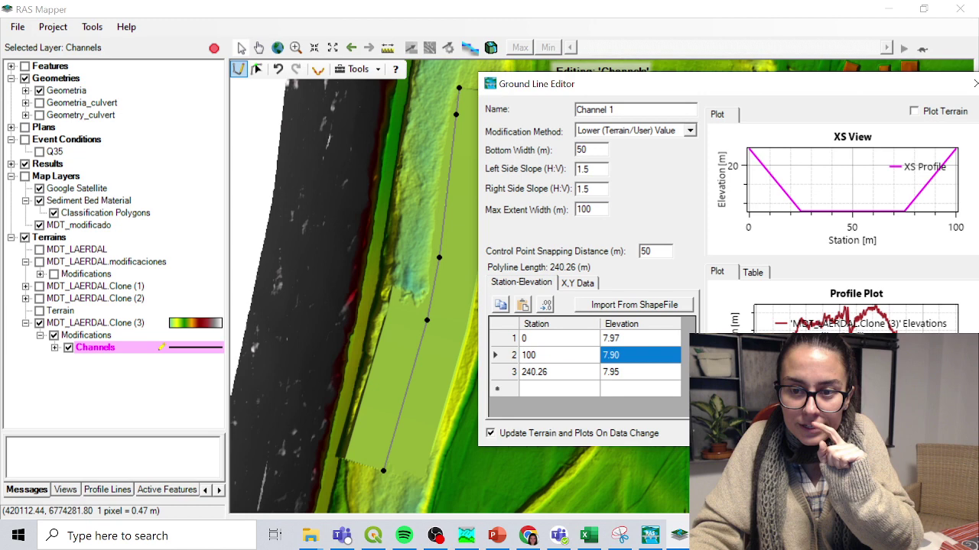
left_click(628, 365)
type("7.96")
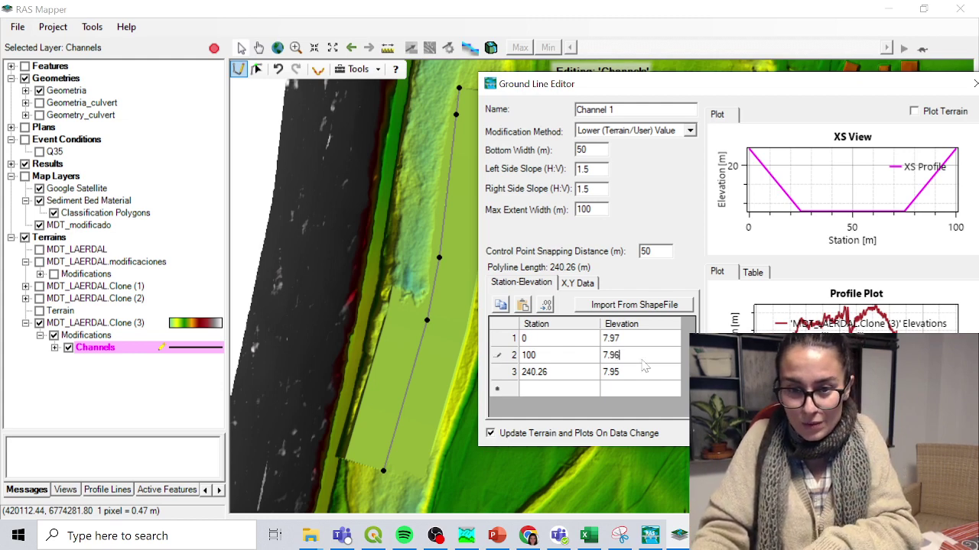
left_click(642, 373)
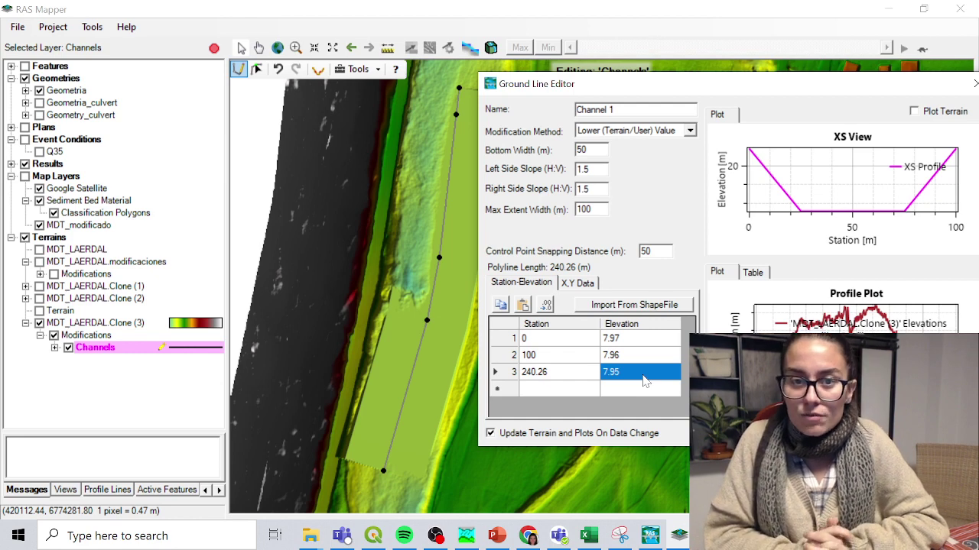
left_click_drag(495, 373, 495, 355)
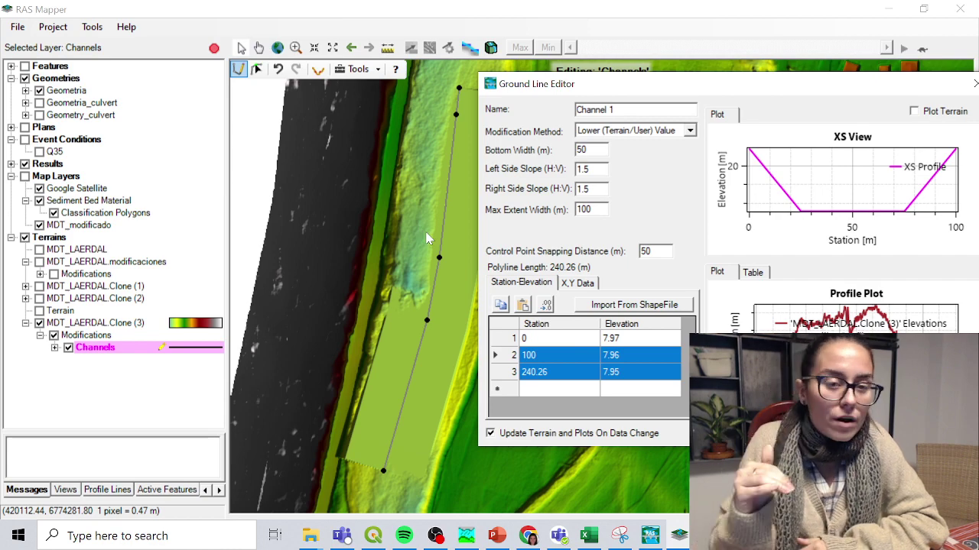
Step: Close the Ground Line Editor and profile across Channel 1 to confirm the 7.95 m flat bed
left_click(280, 98)
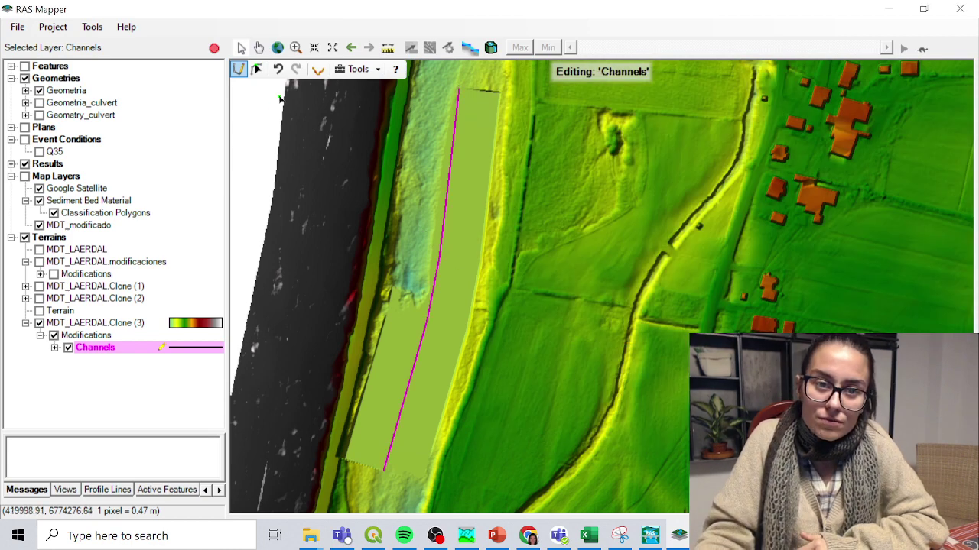
left_click(387, 47)
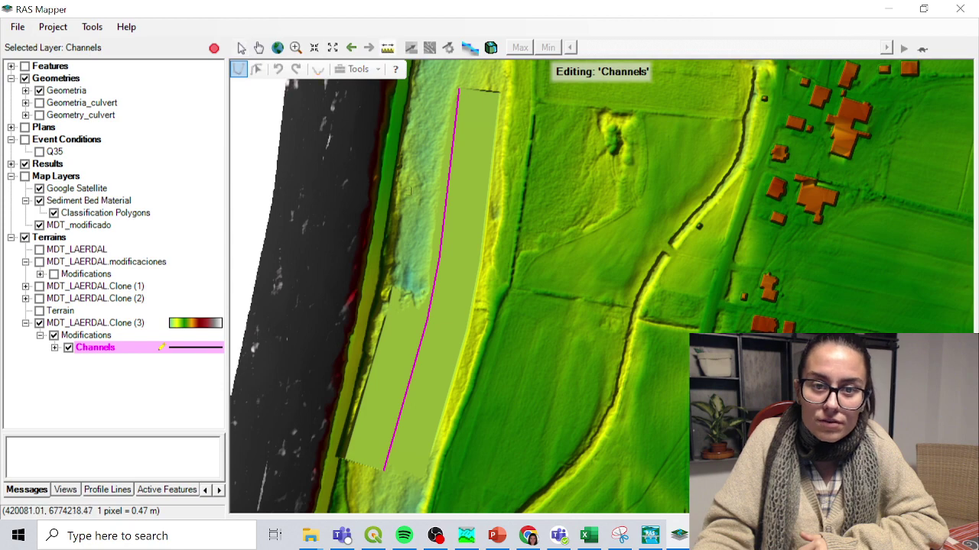
left_click(383, 198)
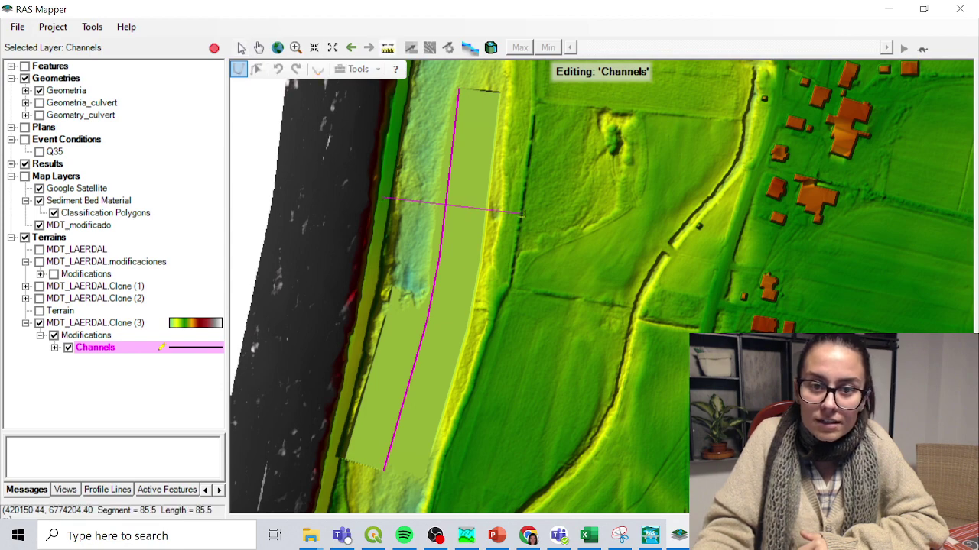
right_click(521, 214)
left_click(572, 260)
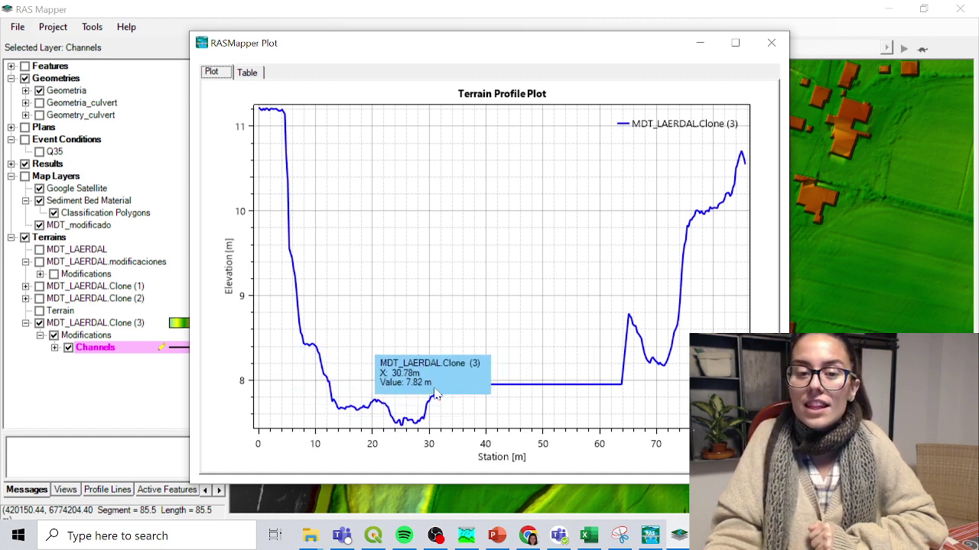
left_click(771, 43)
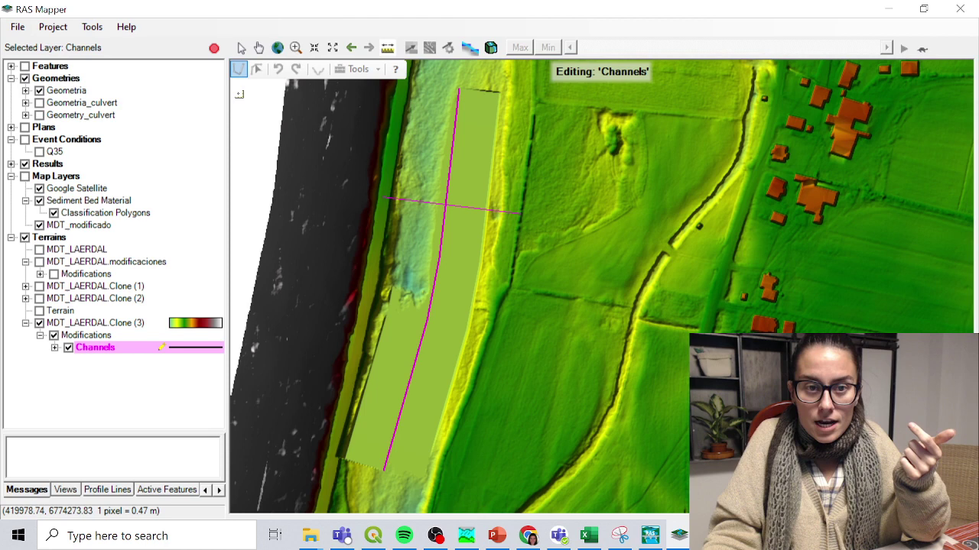
Step: Add a HighGround line modification to MDT_LAERDAL.Clone (3)
right_click(105, 337)
mouse_move(168, 387)
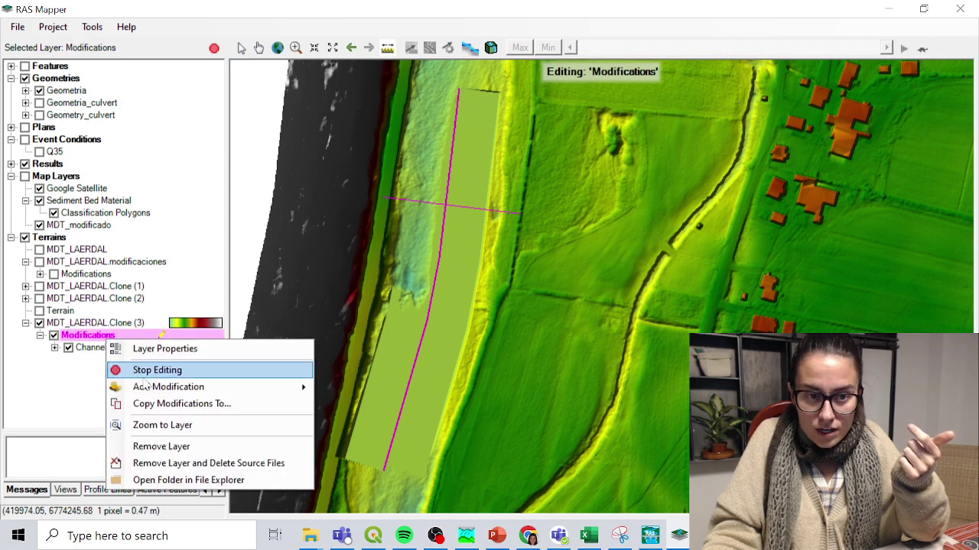
mouse_move(352, 405)
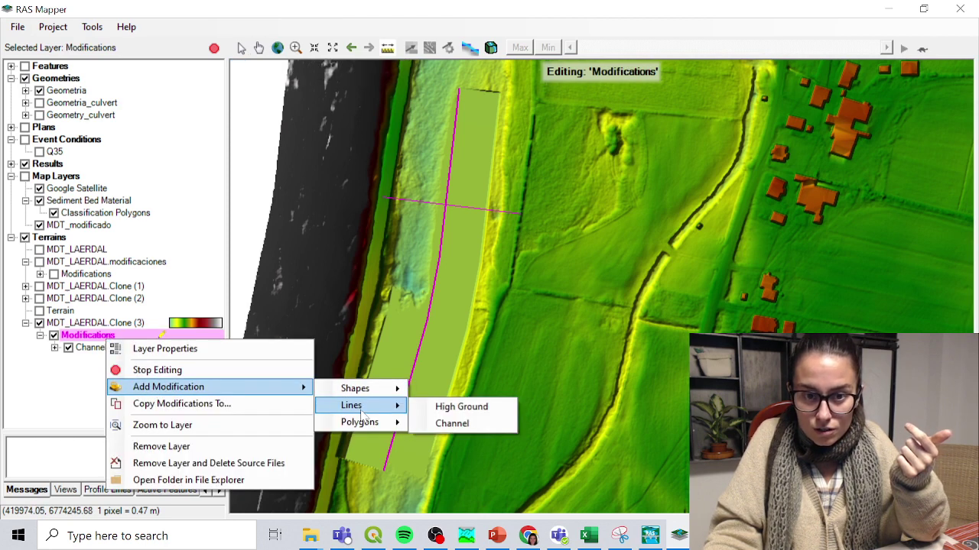
left_click(462, 406)
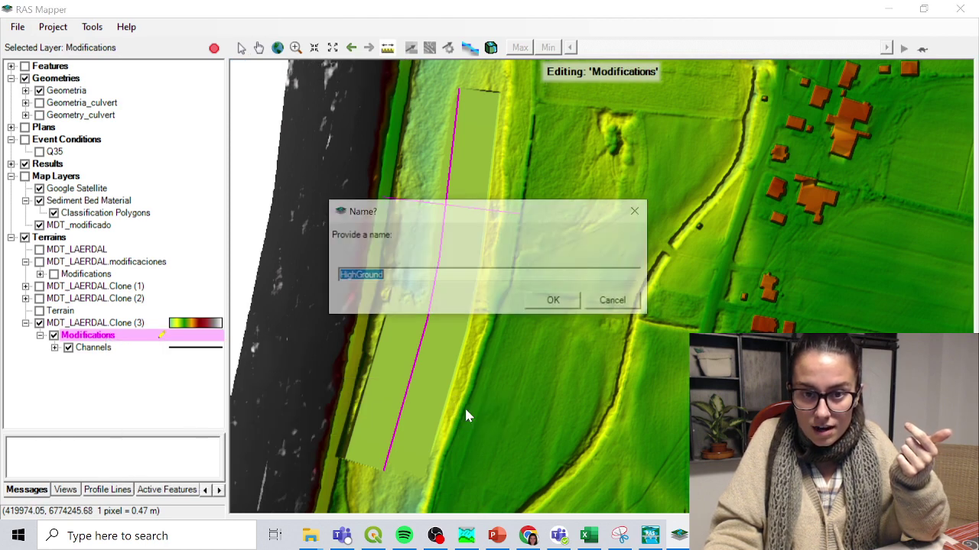
left_click(556, 302)
Step: Copy the channel line from Channels and paste it into HighGround
left_click(98, 361)
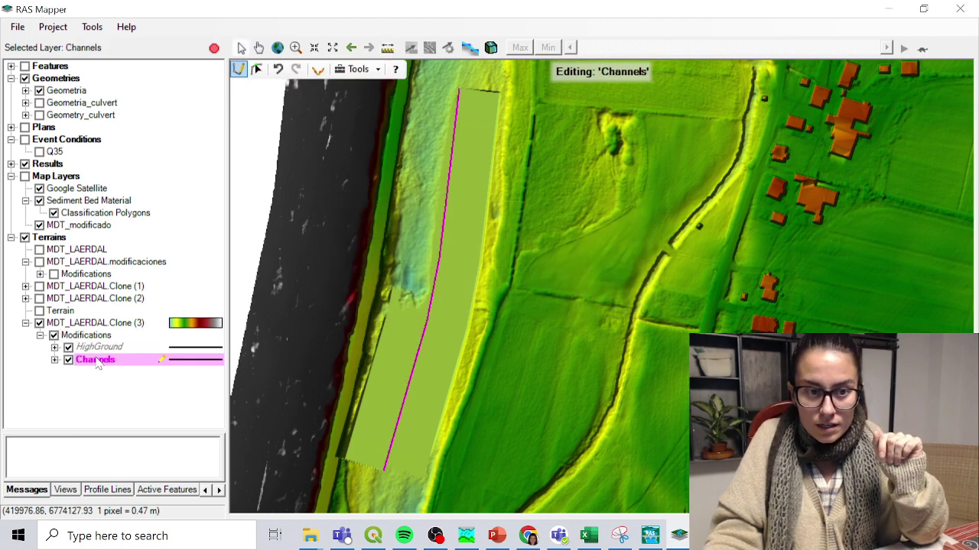
left_click(257, 70)
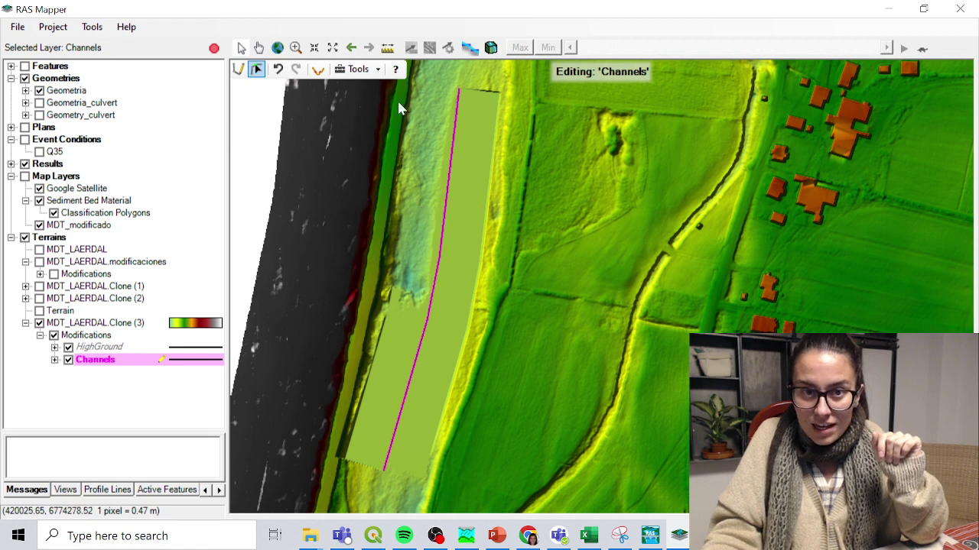
left_click(378, 71)
left_click(303, 246)
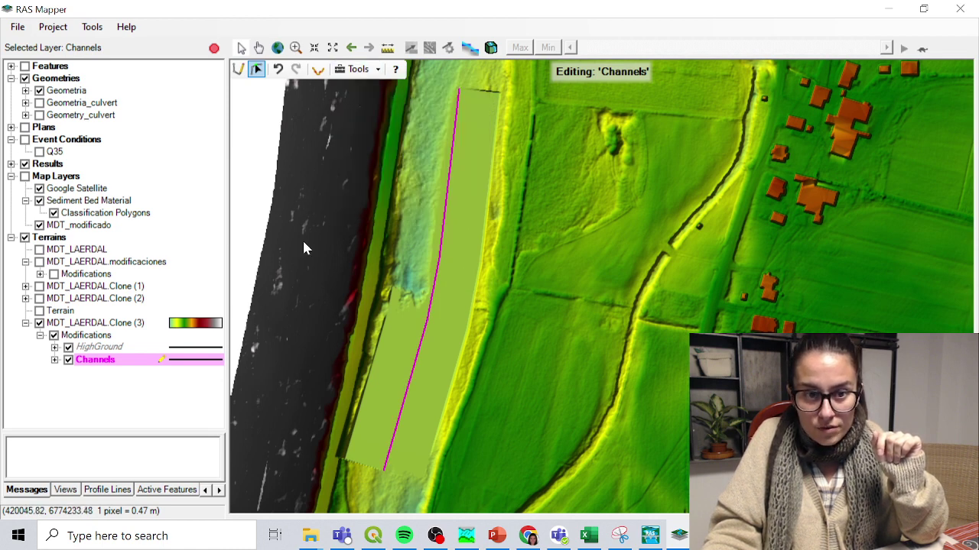
left_click(106, 349)
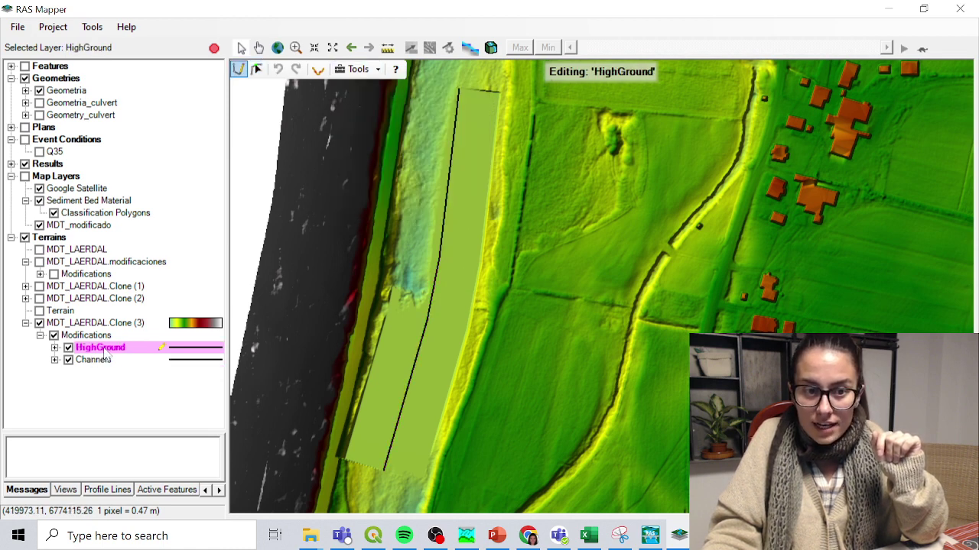
left_click(374, 70)
left_click(382, 104)
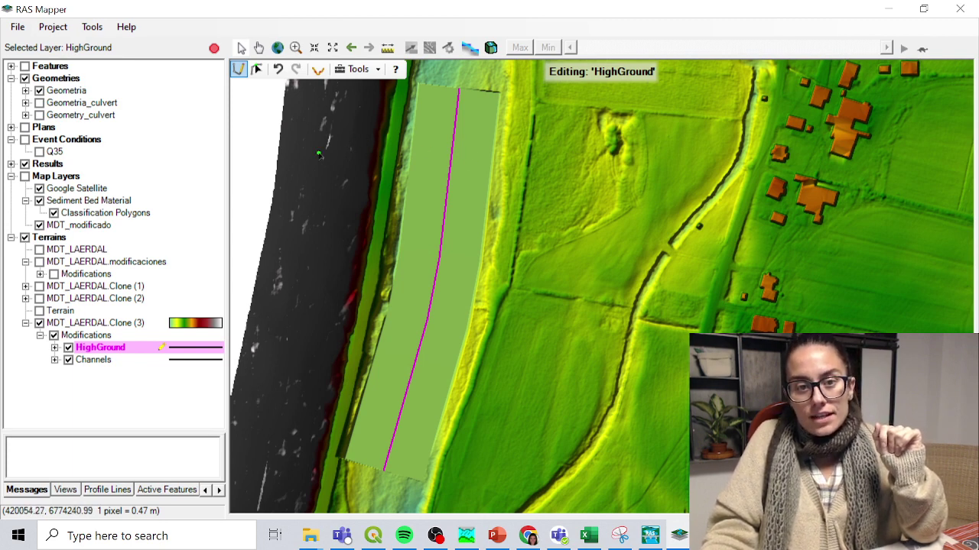
left_click(388, 47)
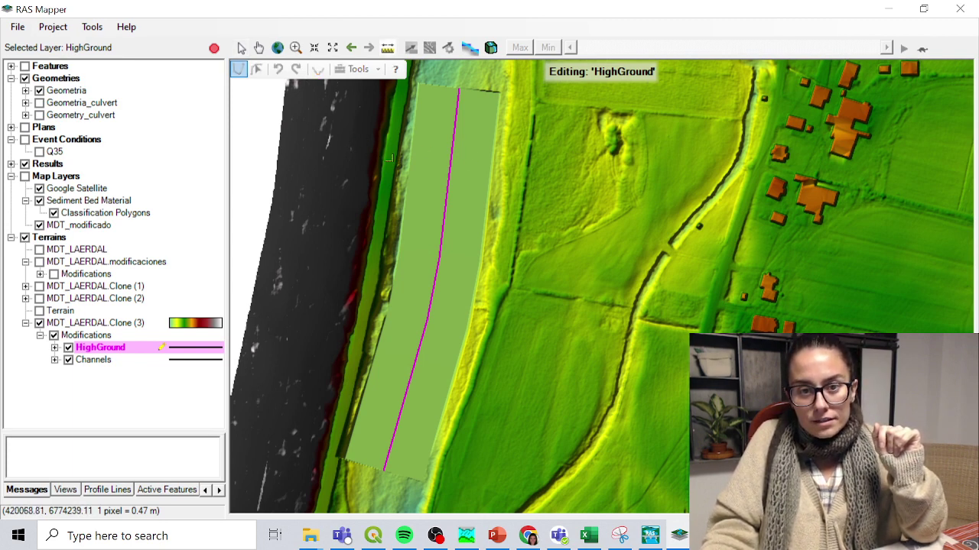
Step: Profile across the high-ground strip, check the flat 7.95 m stretch, then close the plot
left_click(390, 158)
double_click(514, 166)
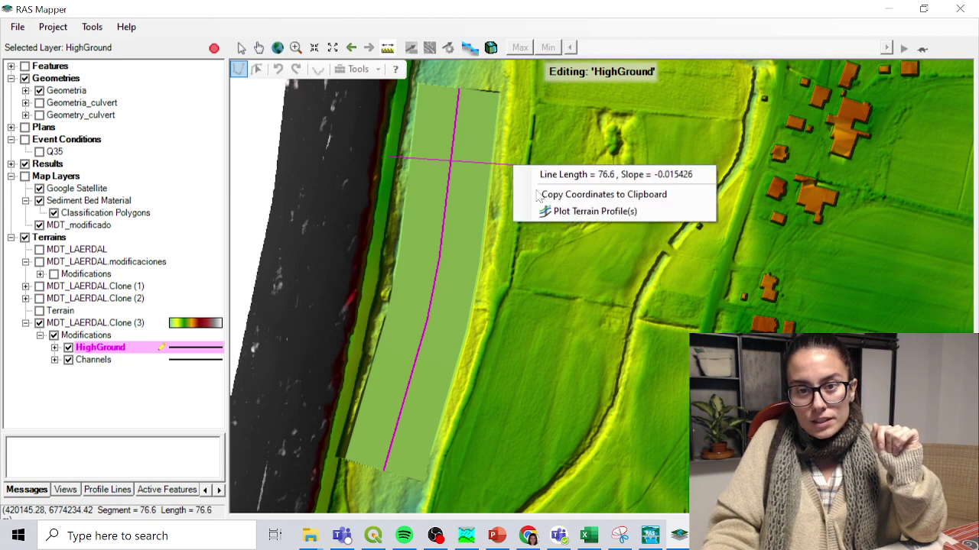
left_click(549, 211)
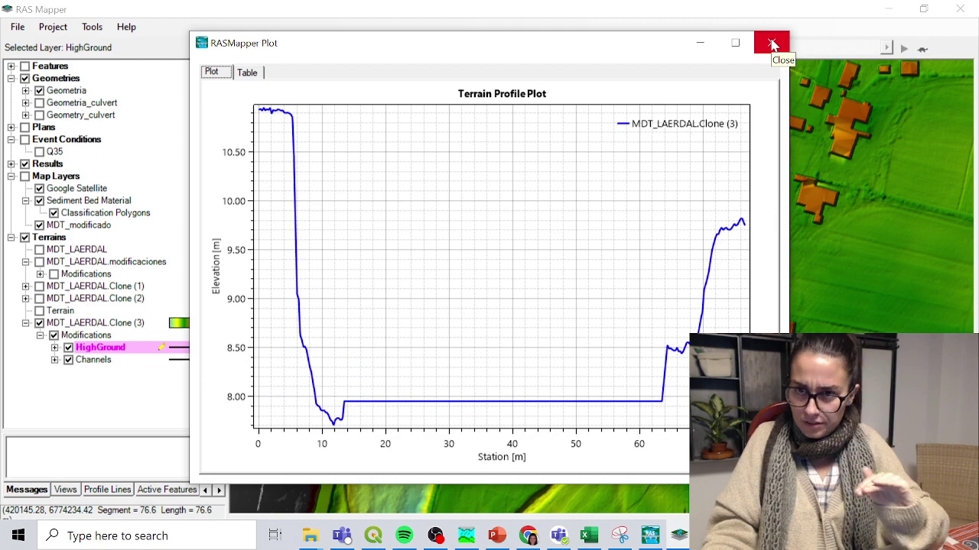
left_click(772, 44)
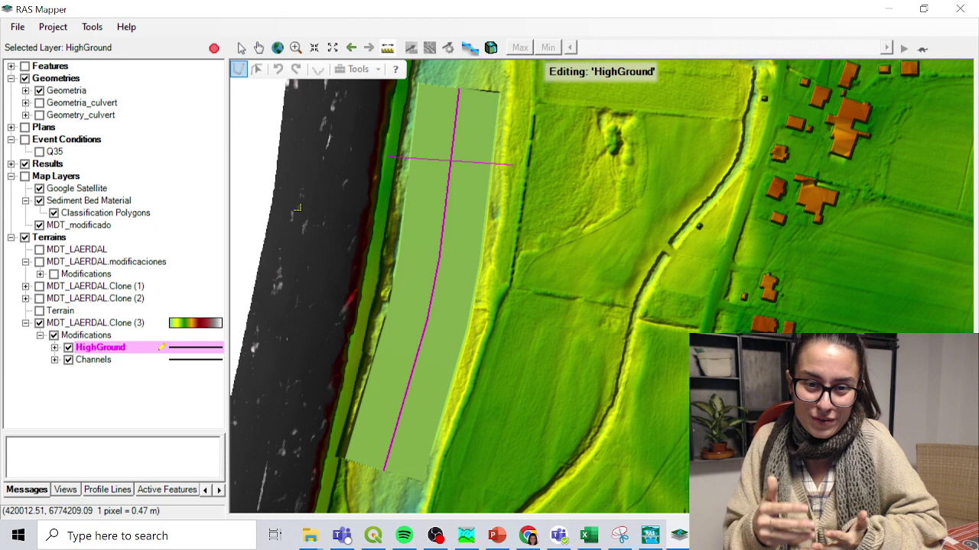
Step: Add a Channels (1) modification and paste the copied channel line into it
right_click(98, 337)
mouse_move(156, 377)
mouse_move(340, 396)
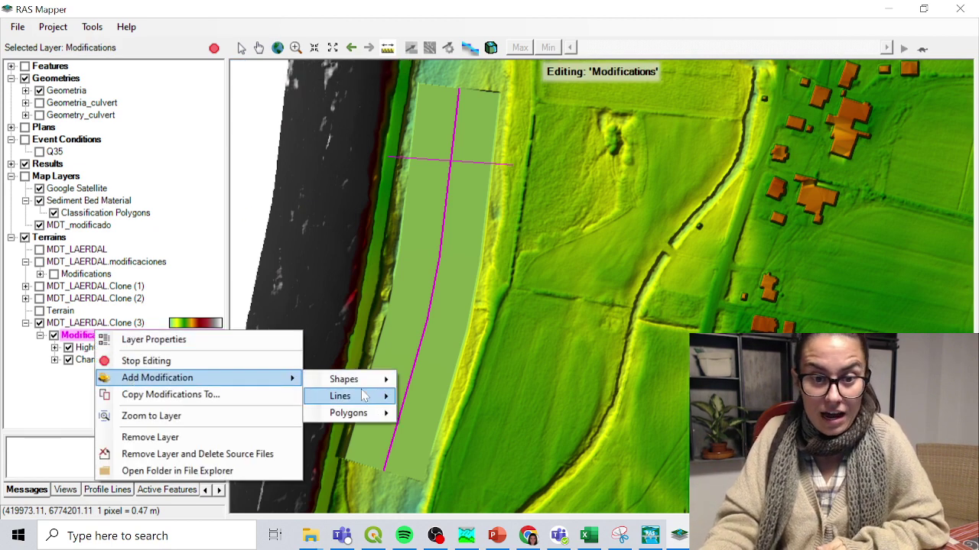
left_click(417, 413)
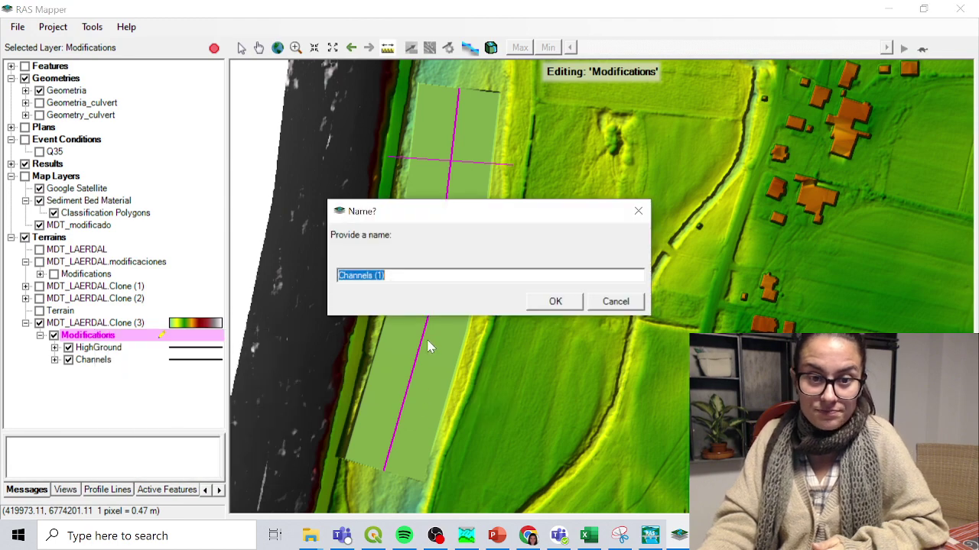
left_click(575, 304)
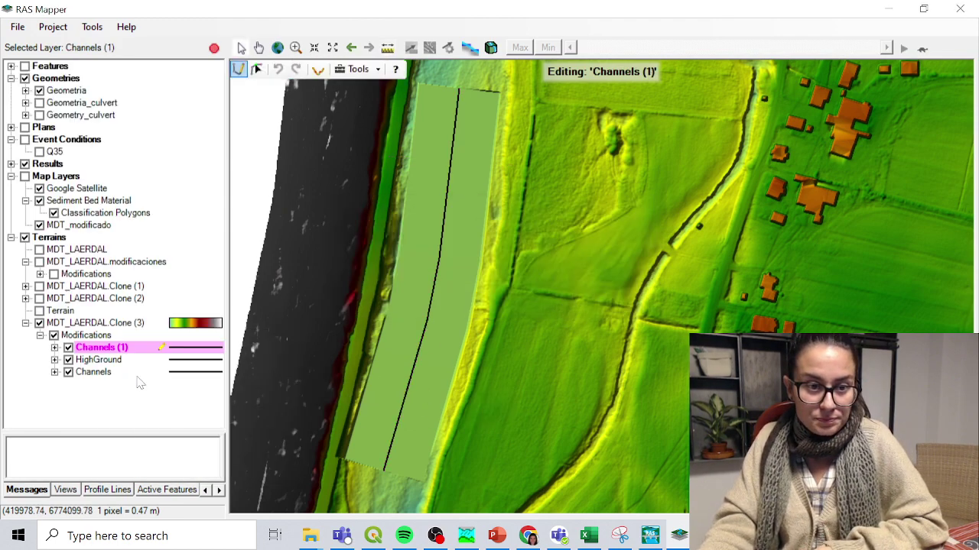
left_click(374, 70)
left_click(385, 101)
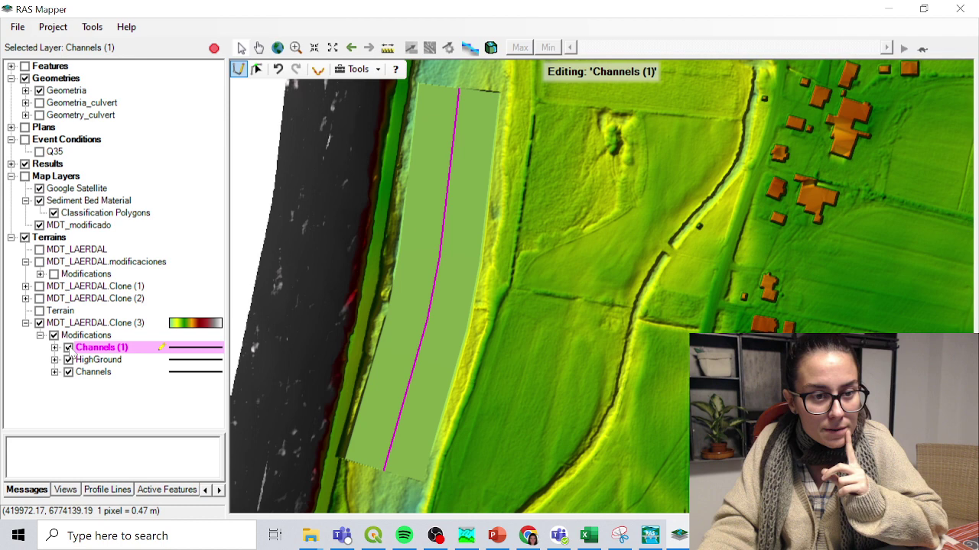
left_click(55, 348)
left_click(258, 69)
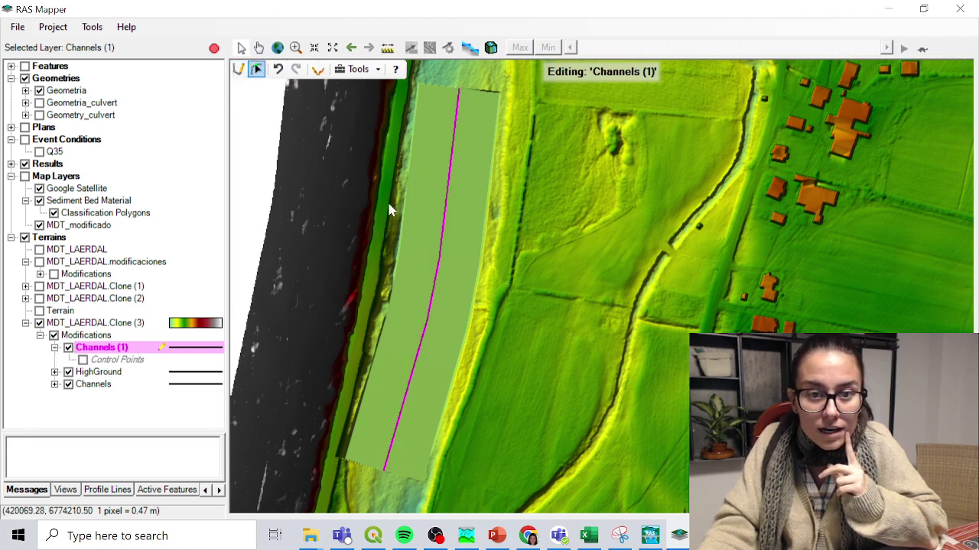
Step: Open Channel 1's ground line editor in Channels (1) and set bottom width to 10 m
right_click(125, 348)
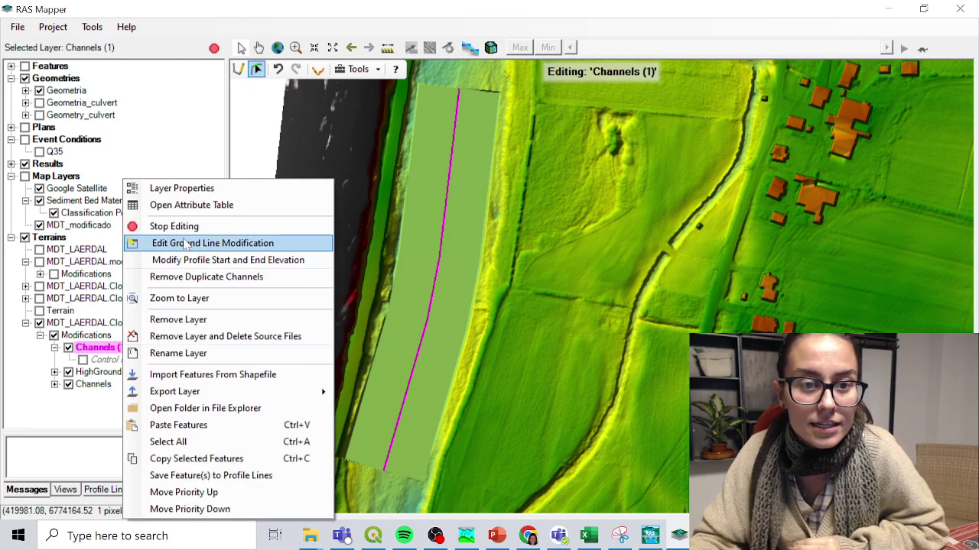
left_click(220, 243)
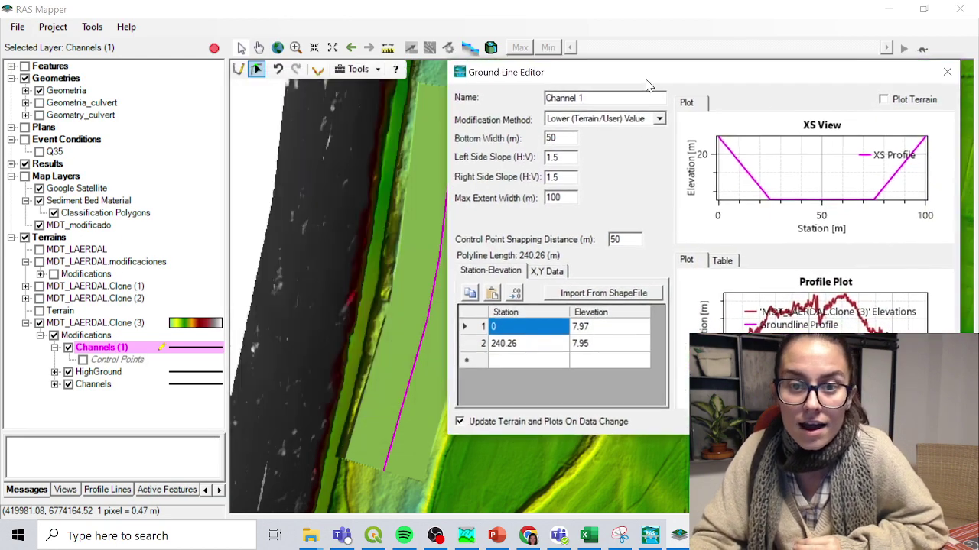
left_click_drag(432, 82, 683, 86)
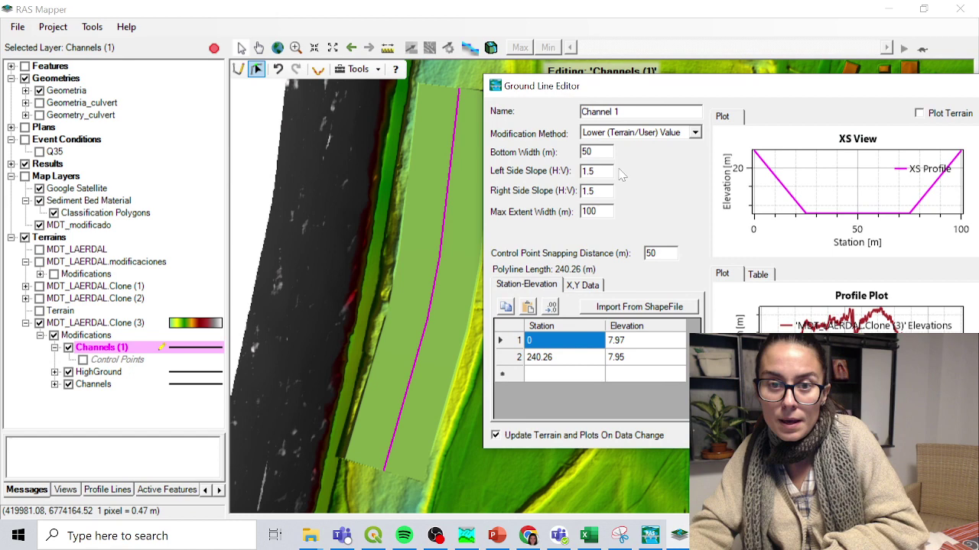
left_click(592, 151)
type("10")
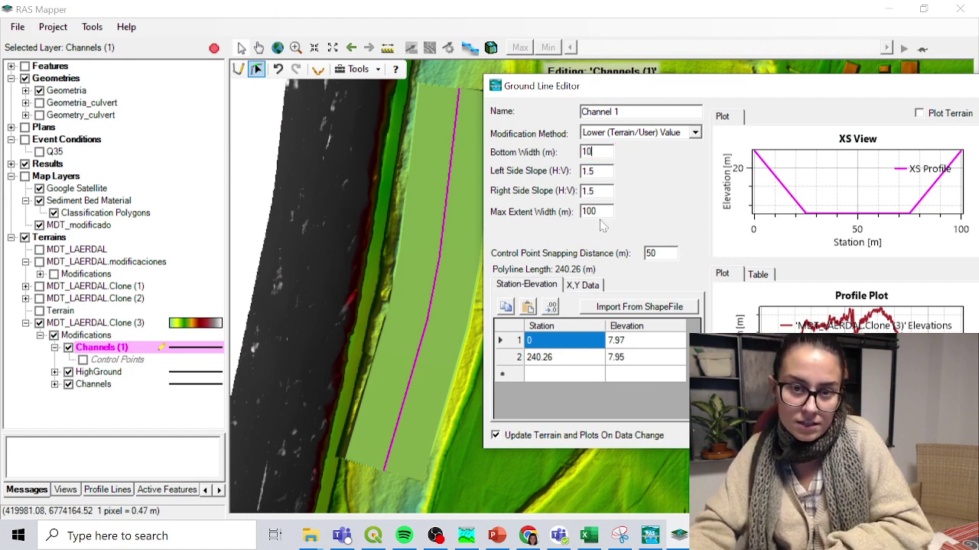
left_click(631, 348)
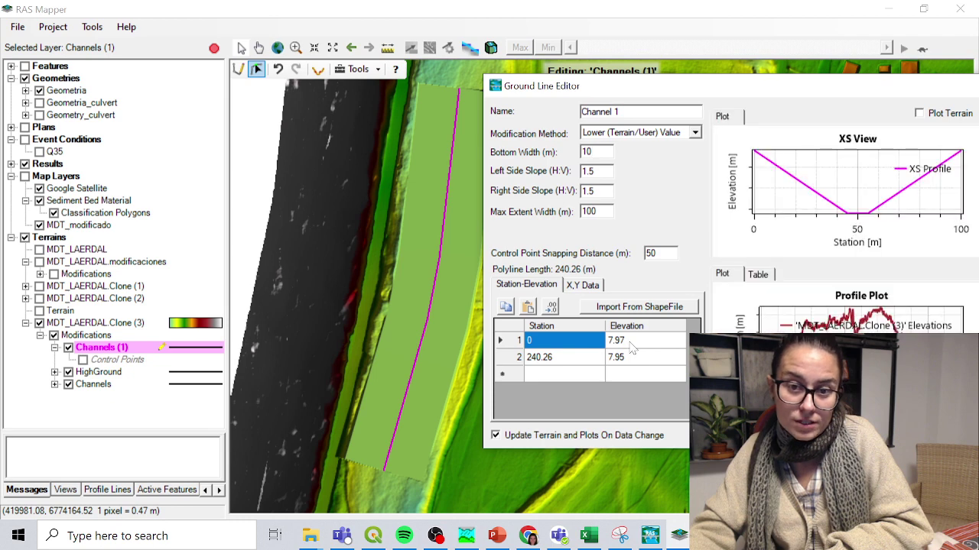
Step: Lower the bed elevations to 6.97 and 6.95 m, then close the editor
left_click(611, 344)
type("6.97")
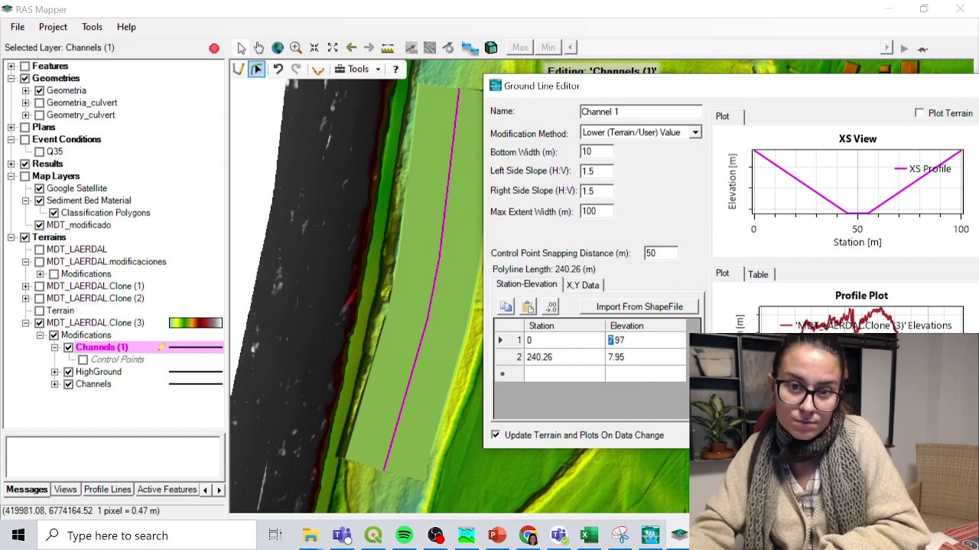
left_click(610, 358)
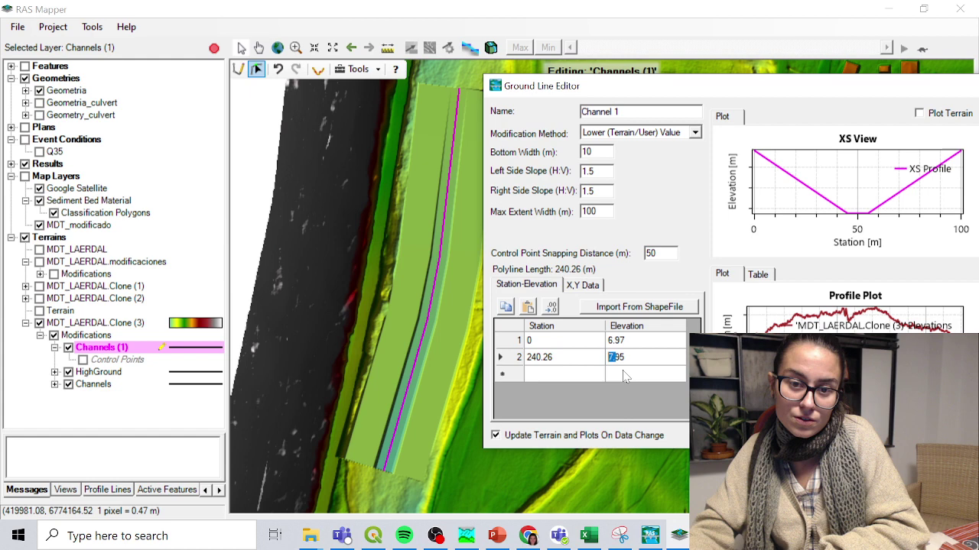
key("BackSpace")
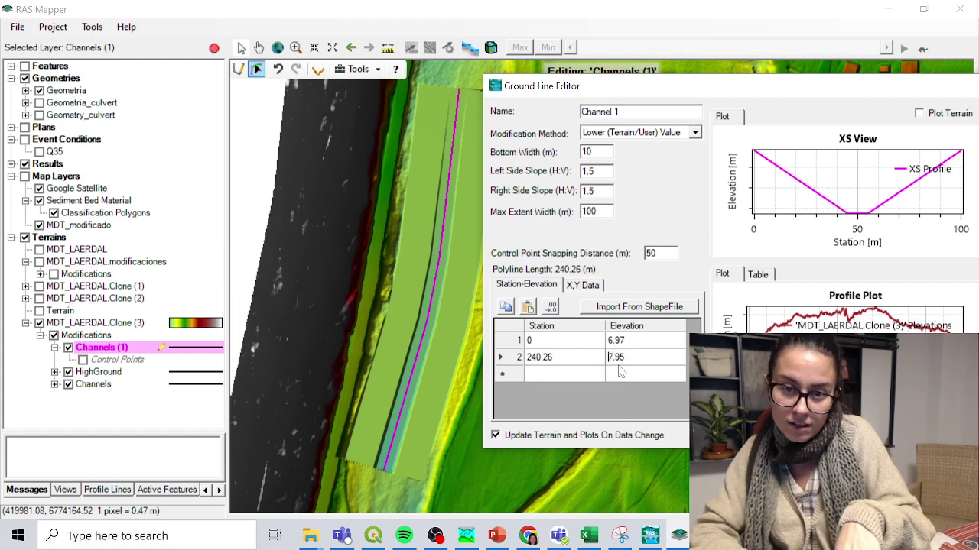
type("6.")
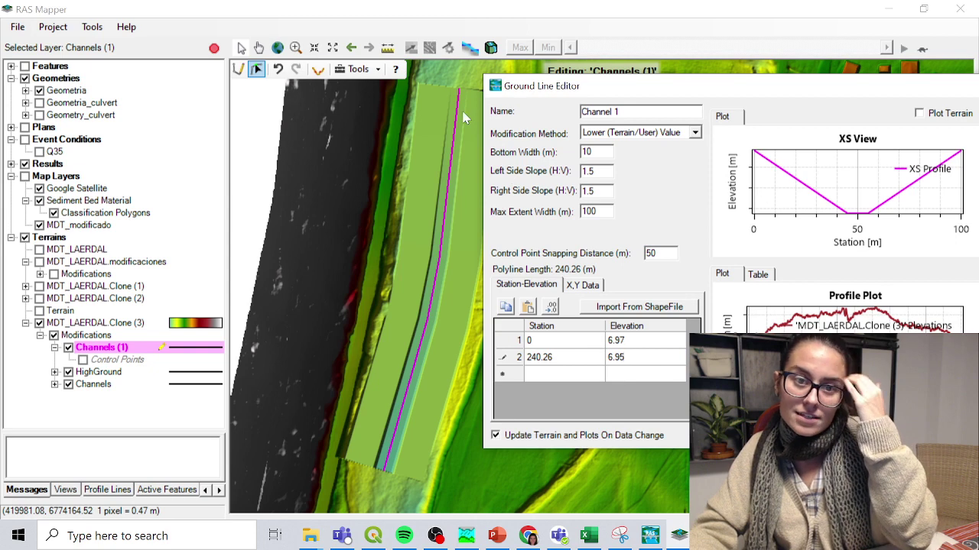
key("Return")
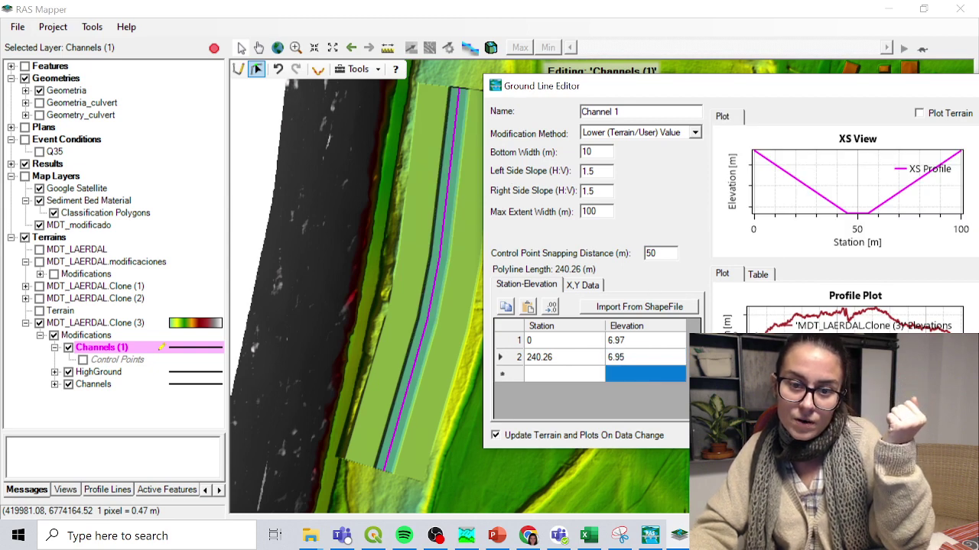
left_click(334, 354)
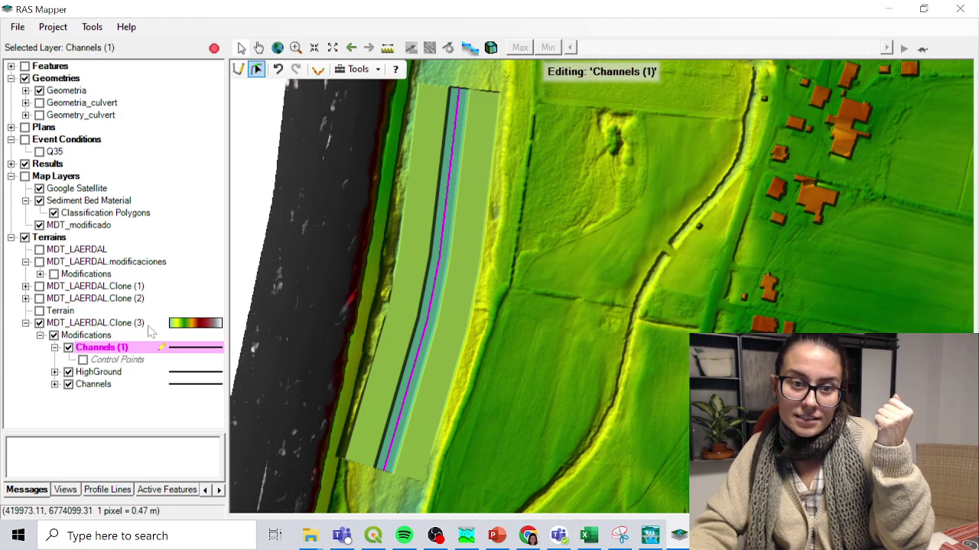
Step: Plot Clone (3)'s terrain profile along a measure line across the channel
left_click(388, 48)
left_click(386, 172)
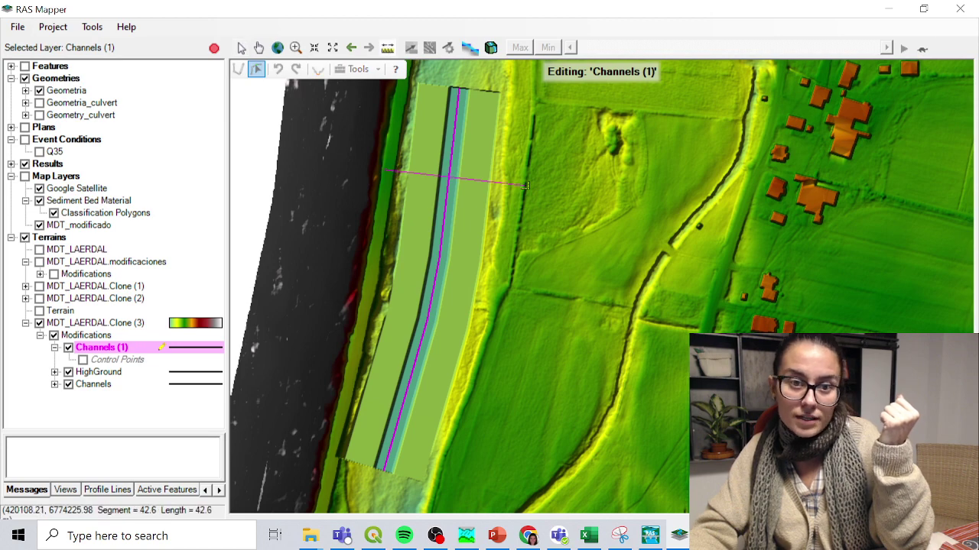
right_click(507, 182)
left_click(561, 224)
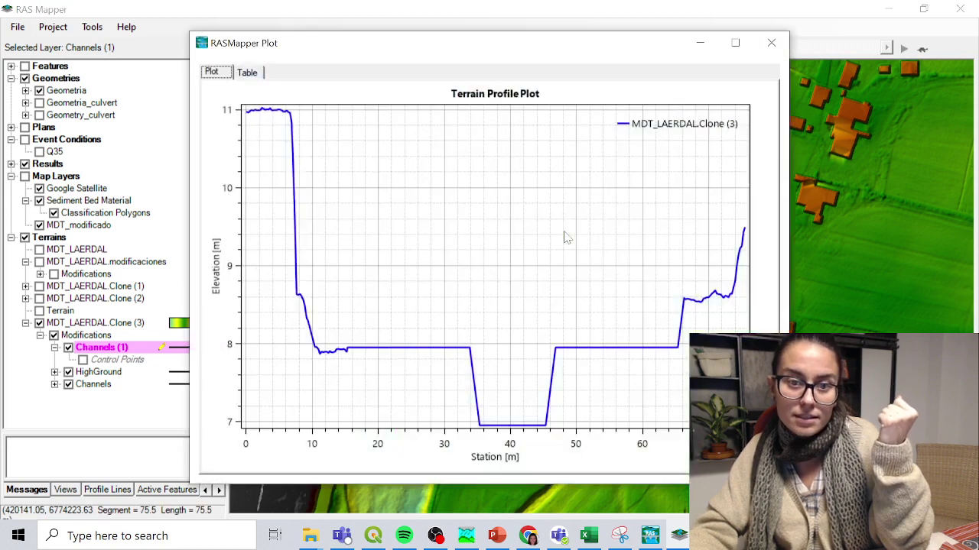
left_click(772, 42)
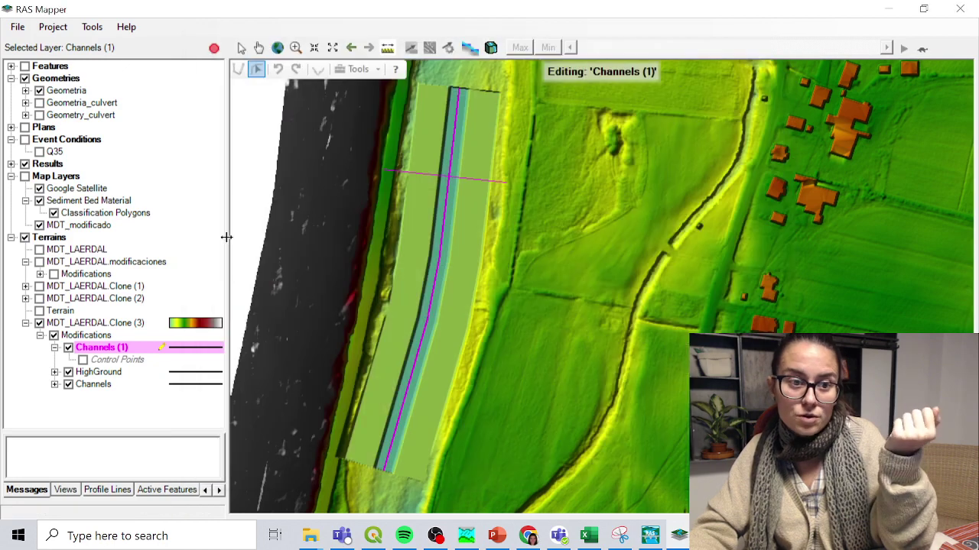
Step: Show MDT_LAERDAL and plot both terrains' cross-channel profiles, revealing the narrow slot near 7 m
left_click(39, 250)
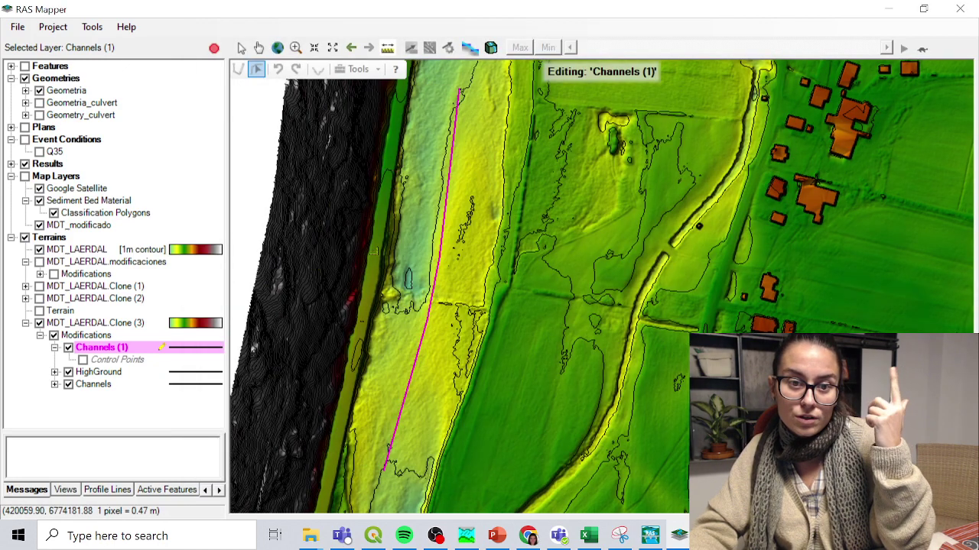
left_click(380, 252)
right_click(510, 264)
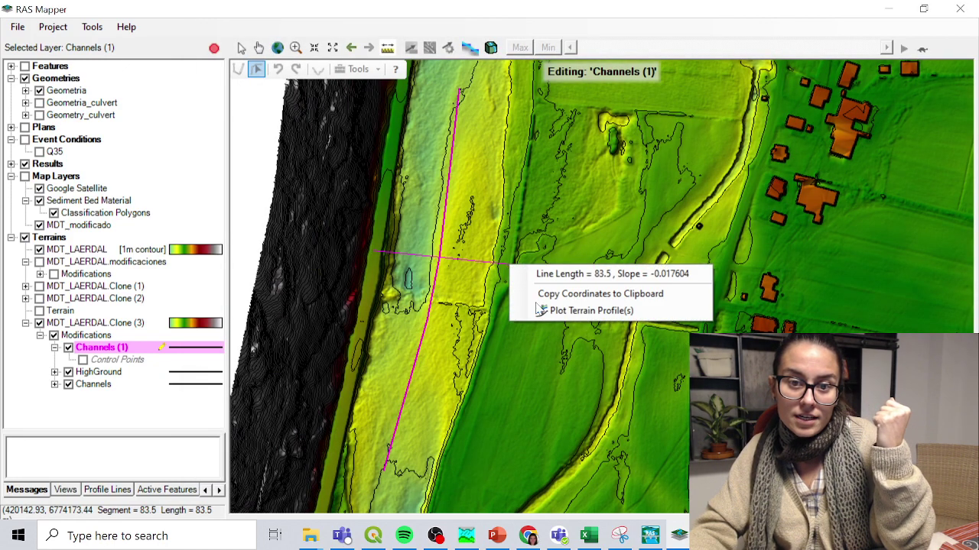
left_click(542, 307)
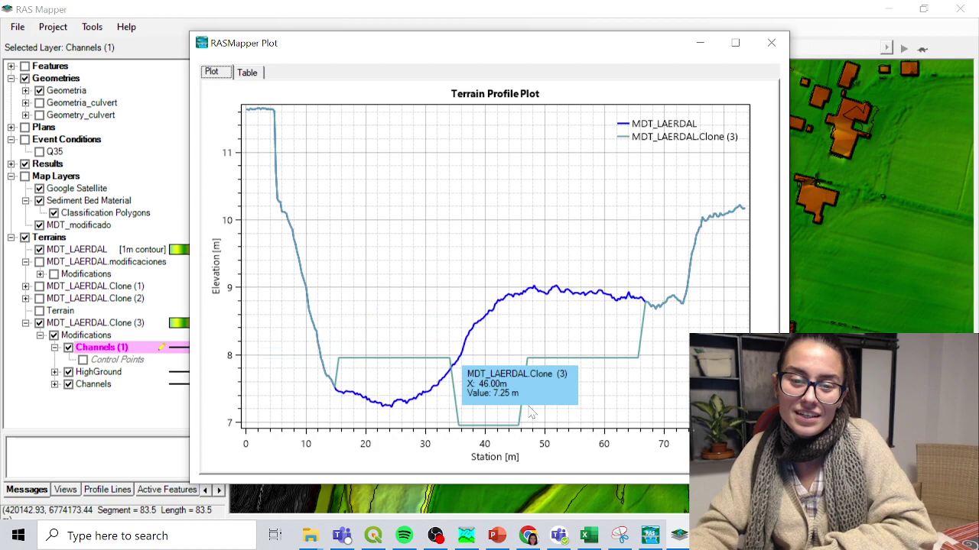
left_click(771, 43)
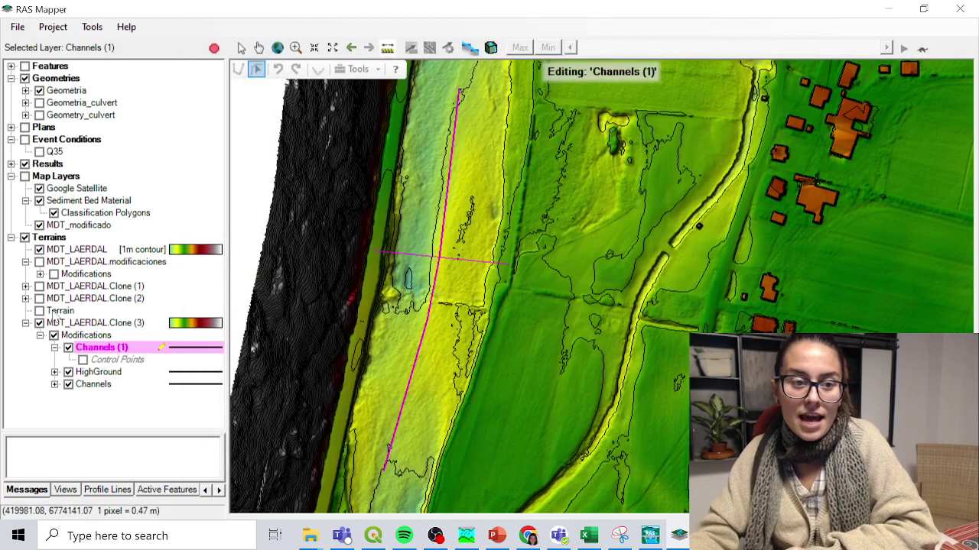
Step: Hide the MDT_LAERDAL terrain and move Channels (1) below HighGround in priority
left_click(39, 249)
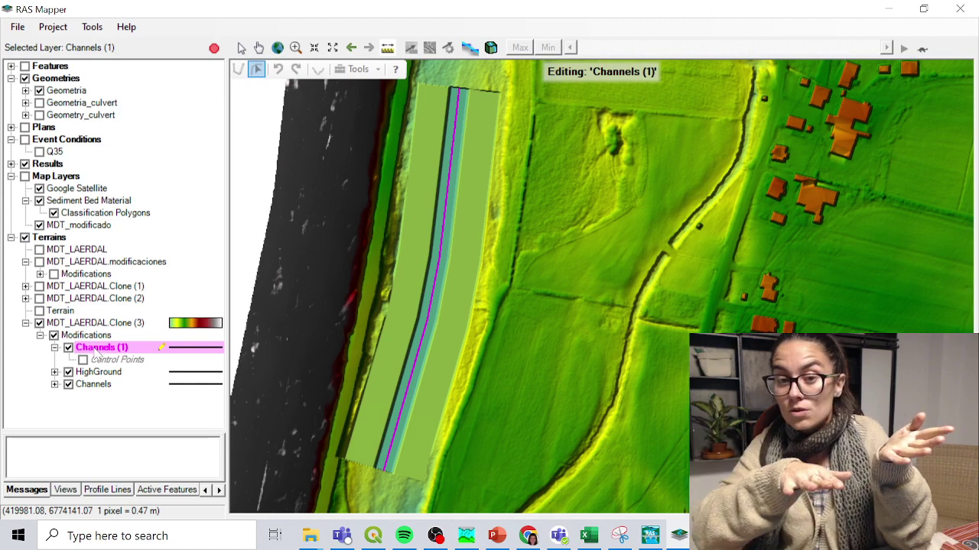
right_click(95, 350)
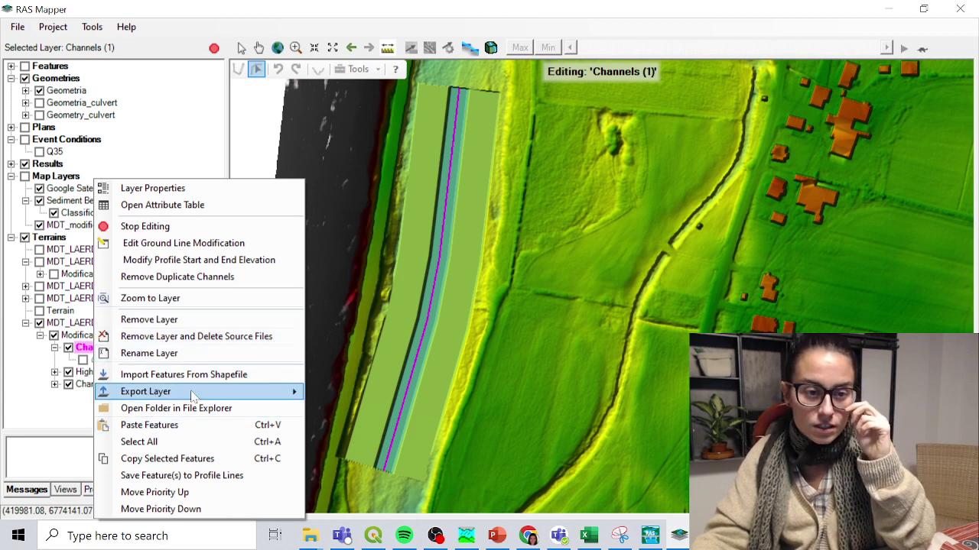
left_click(192, 510)
Step: Reselect Channels (1) for editing and move it back above HighGround
left_click(93, 348)
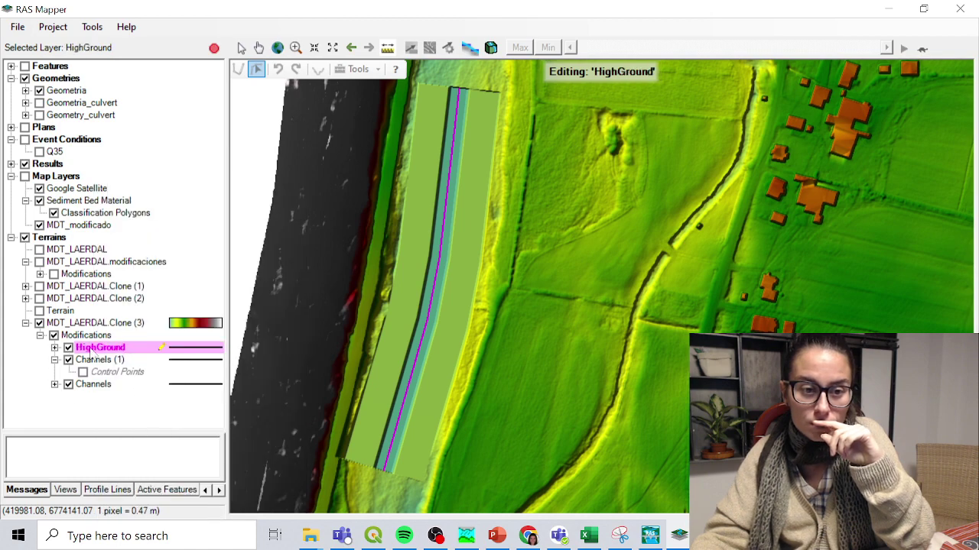
left_click(90, 361)
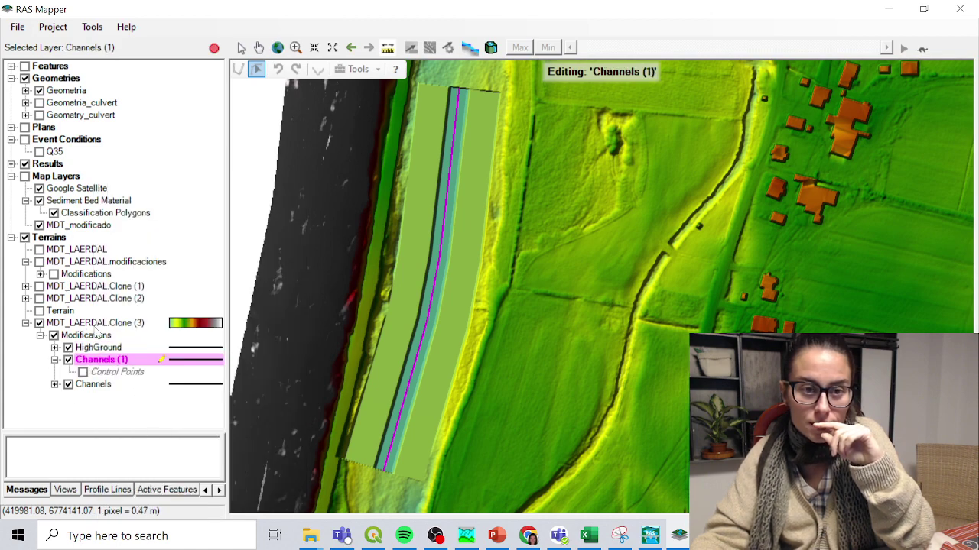
left_click(39, 262)
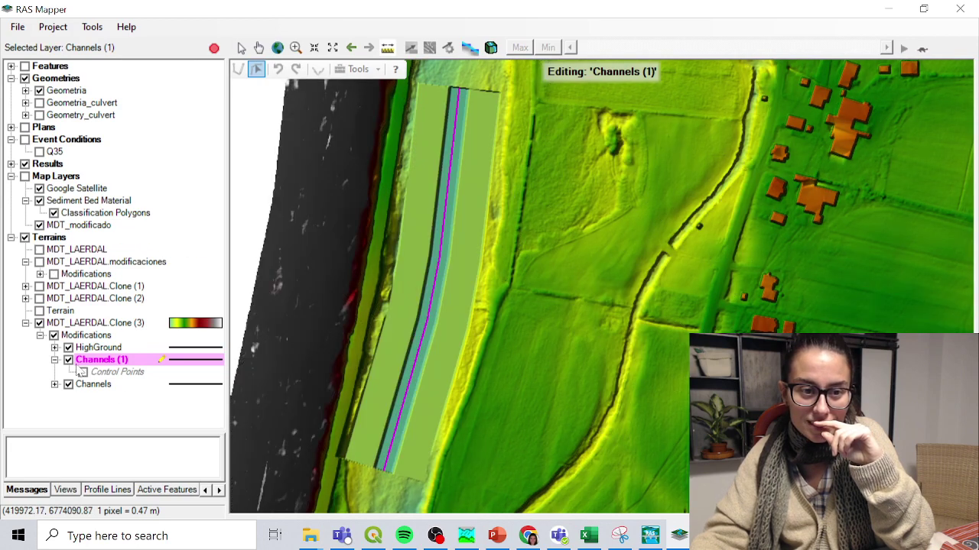
right_click(82, 370)
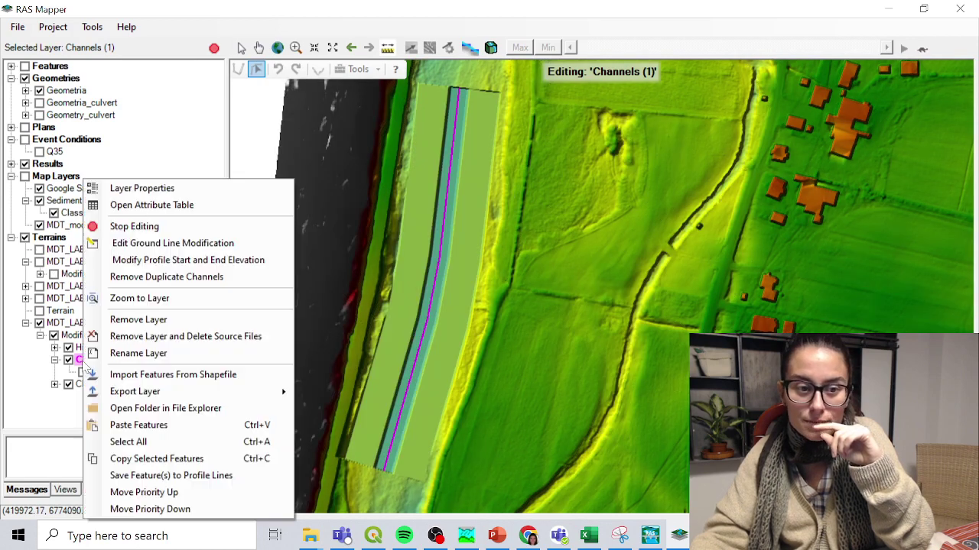
left_click(162, 494)
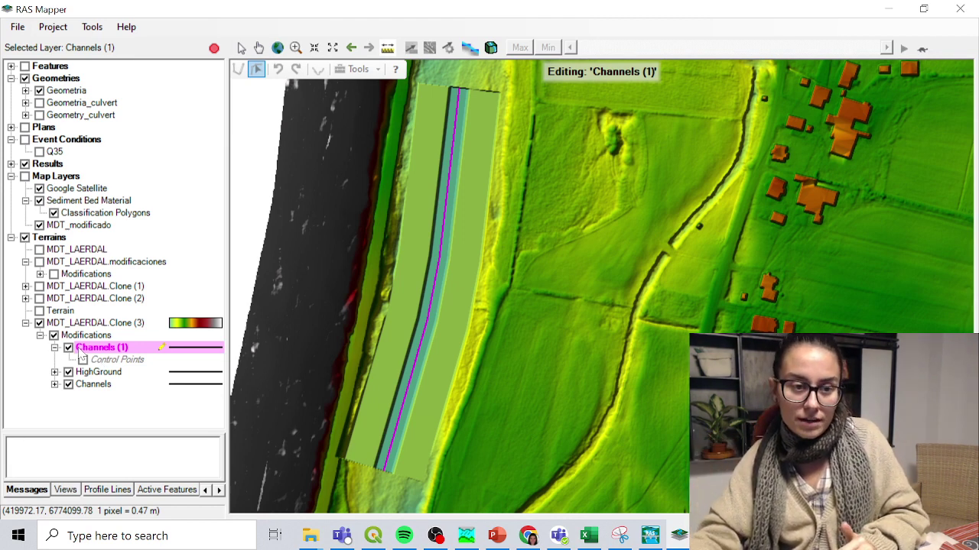
Step: Stop editing and save the Modifications edits to Channels (1)
left_click(211, 46)
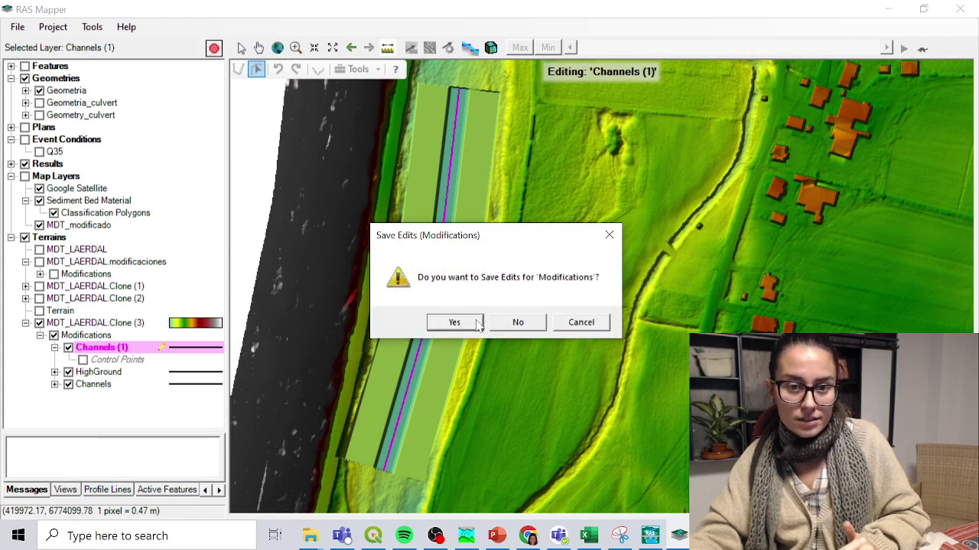
left_click(454, 322)
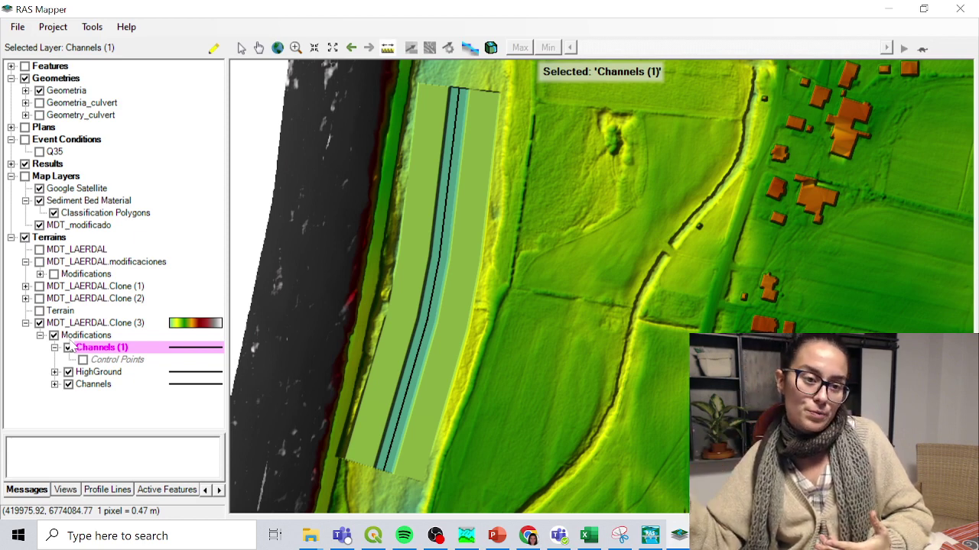
Step: Set up a Clone (3) raster export with View Extent and cell size 1
right_click(69, 324)
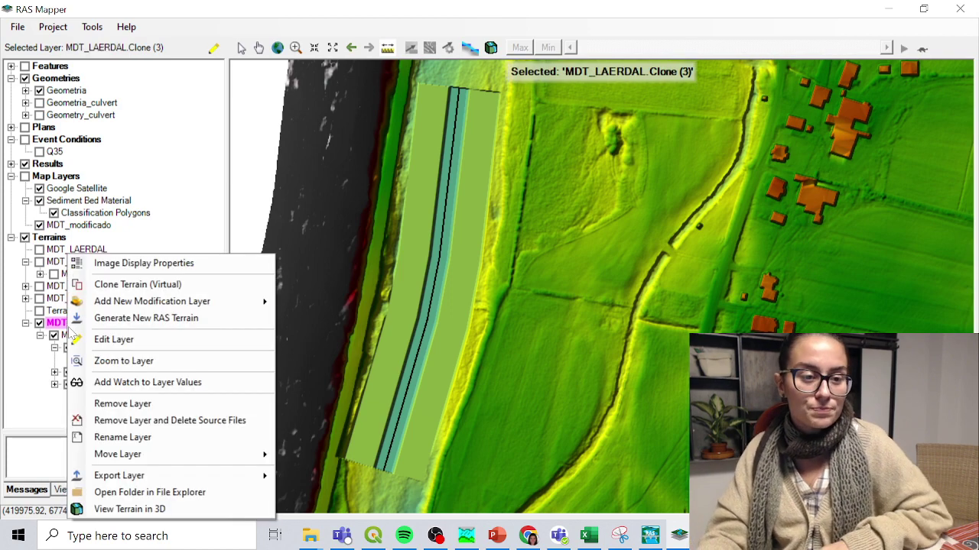
mouse_move(119, 476)
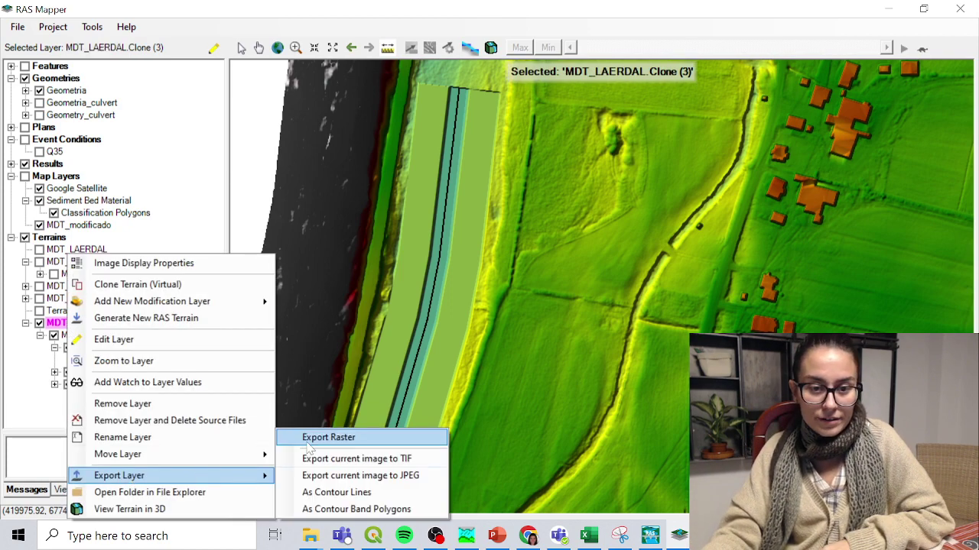
left_click(318, 437)
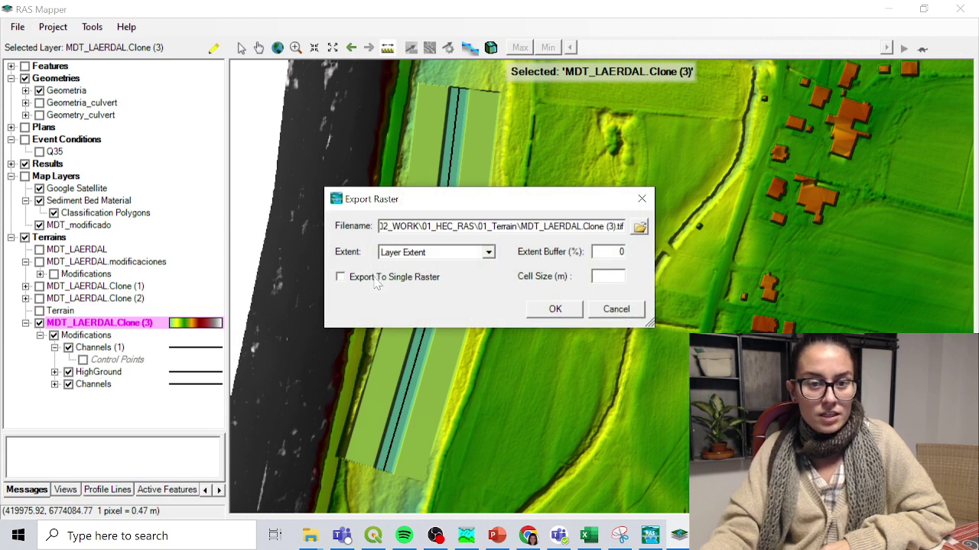
left_click(434, 256)
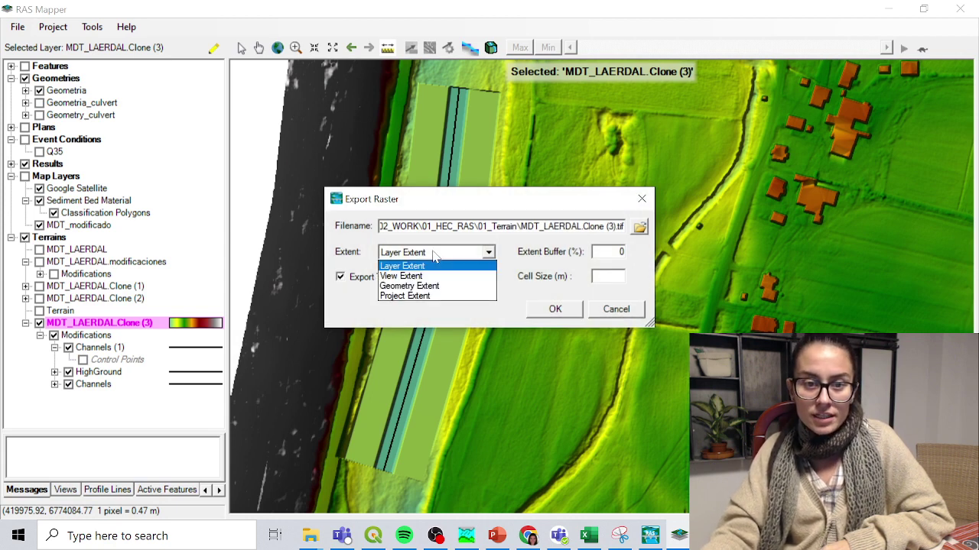
left_click(432, 277)
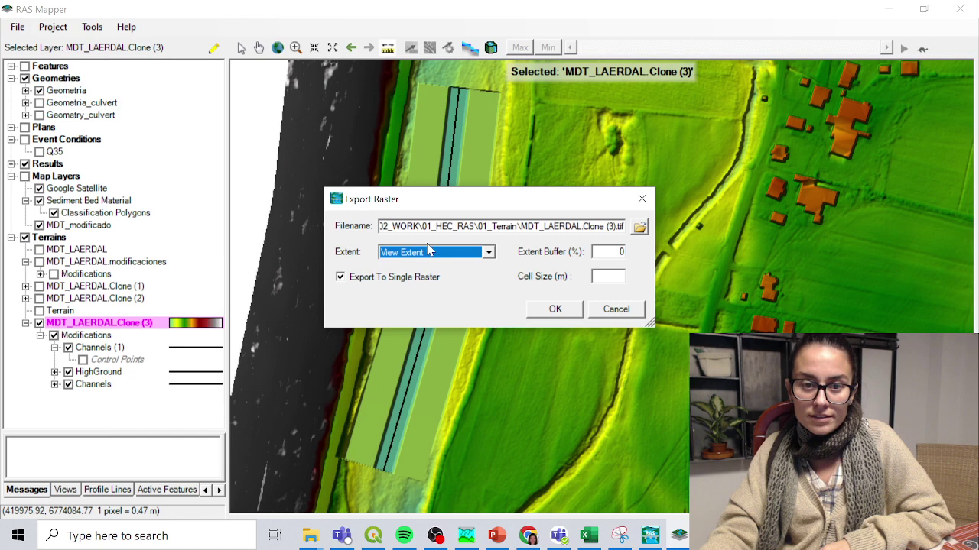
type("1")
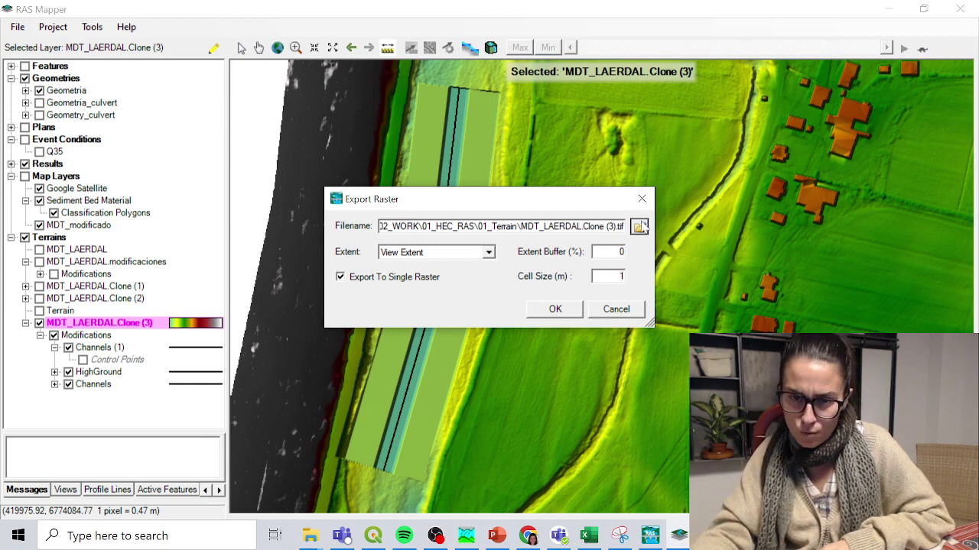
Step: Save the export as MDT_modified_1m.tif and run it
left_click(640, 227)
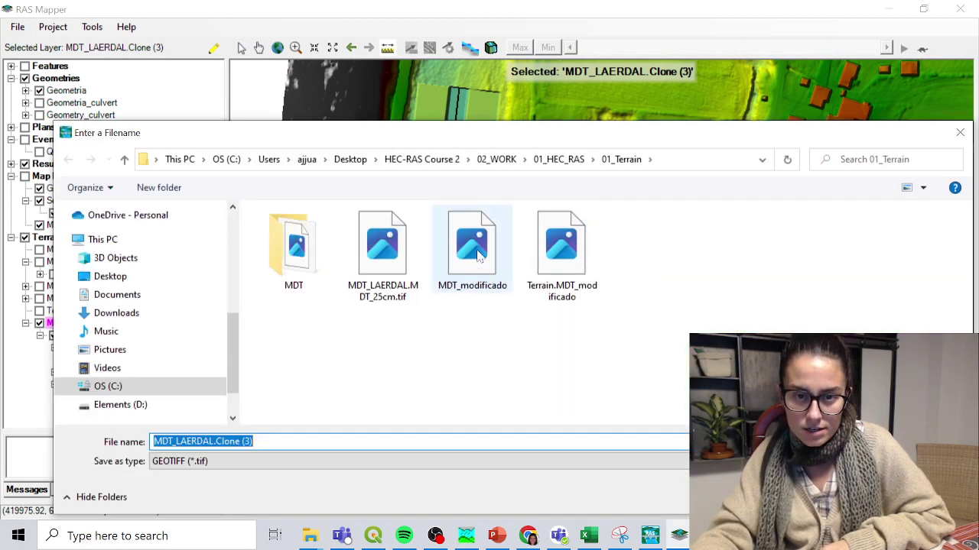
left_click(479, 257)
key("Tab")
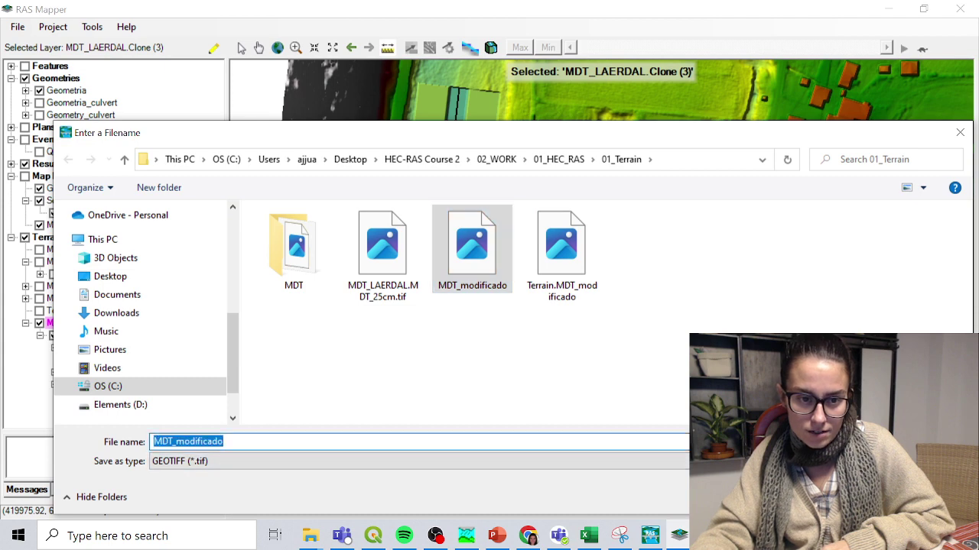
key("End")
key("shift+Left")
key("shift+Left")
key("shift+Left")
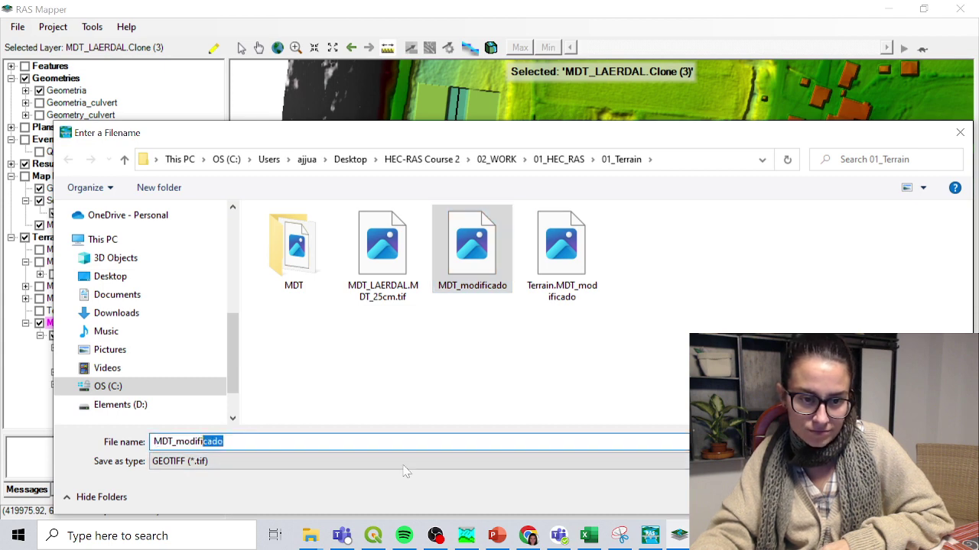
type("ied")
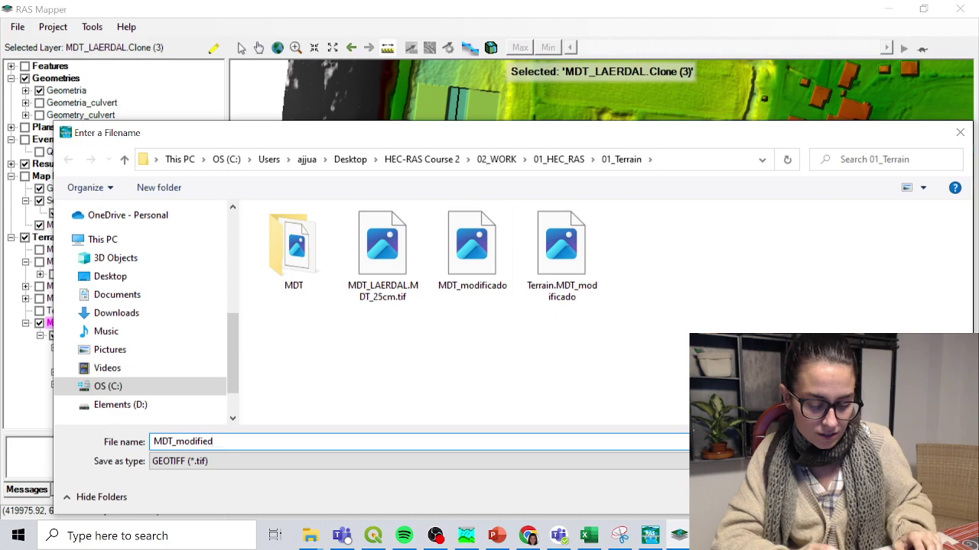
type("_1m")
key("Return")
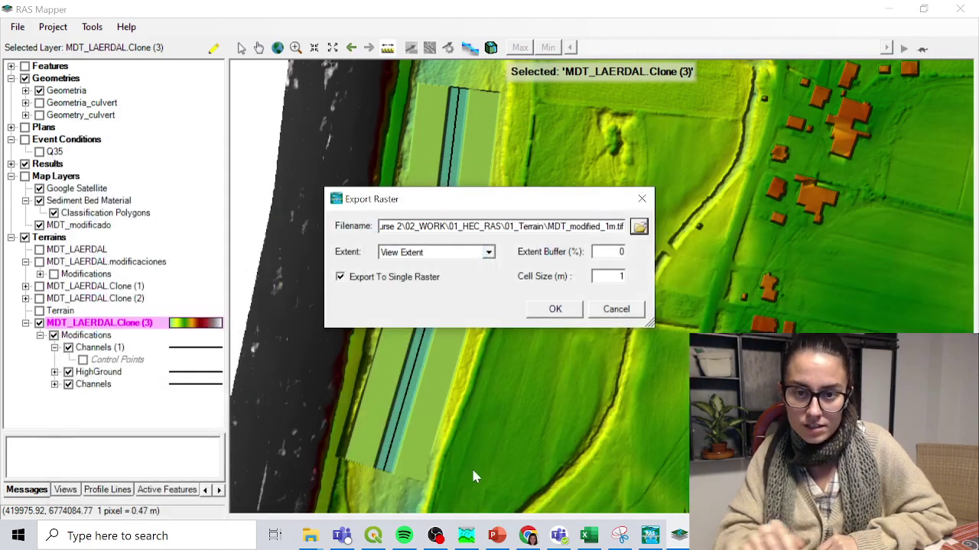
left_click(555, 309)
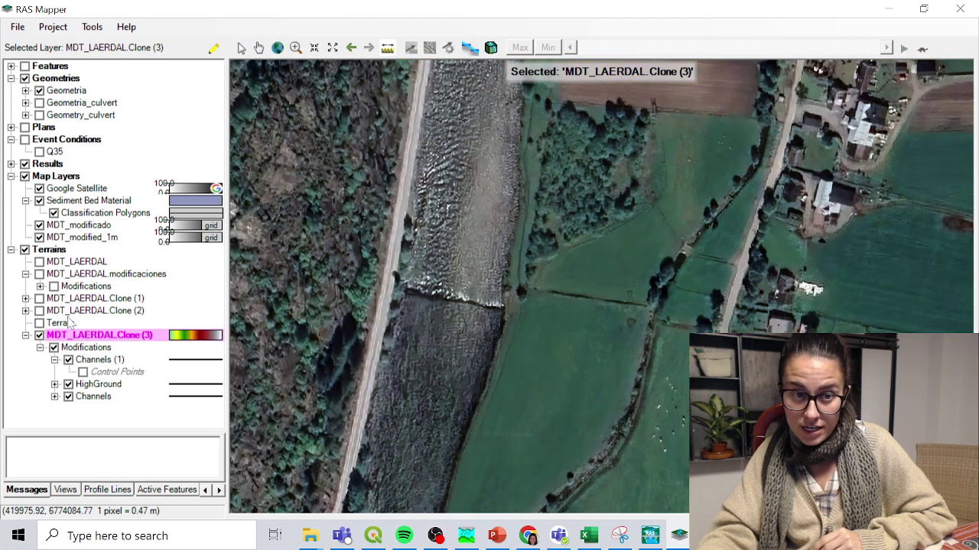
Step: Restore terrain colouring and start Add an Existing RAS Terrain, browsing the 01_Terrain folder
left_click(24, 175)
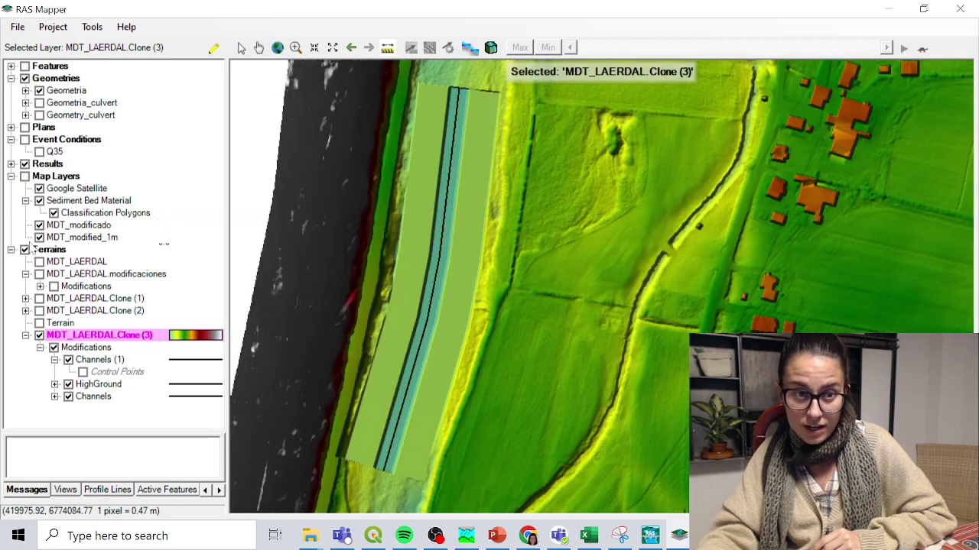
right_click(49, 250)
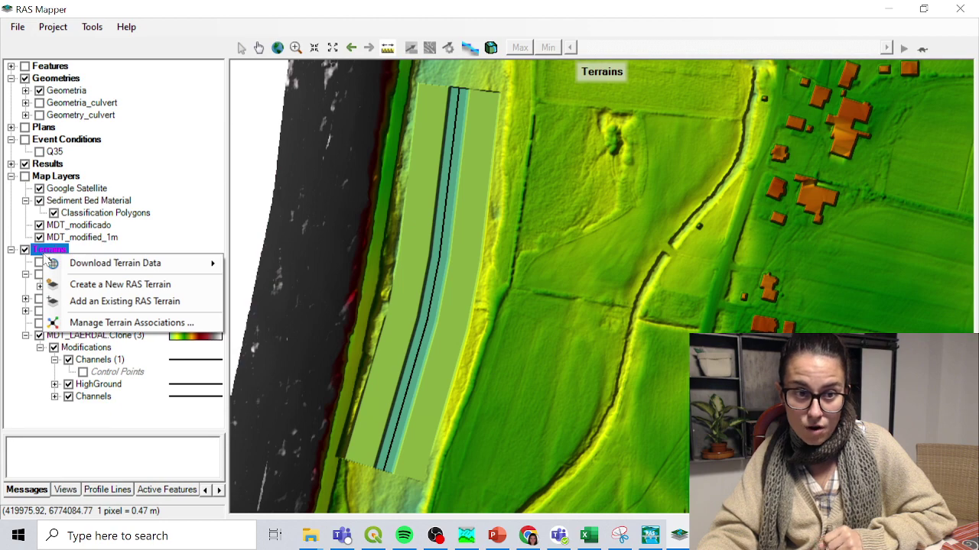
left_click(89, 304)
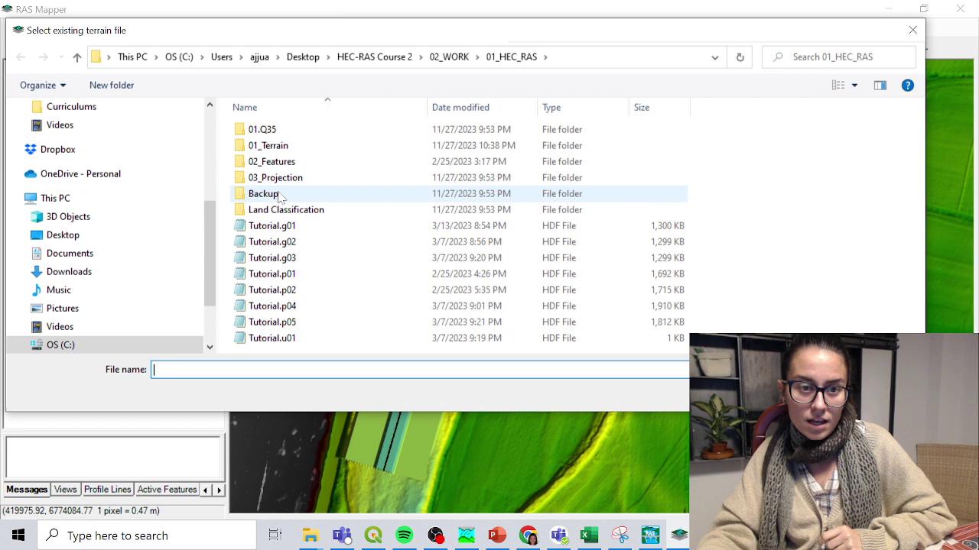
double_click(267, 146)
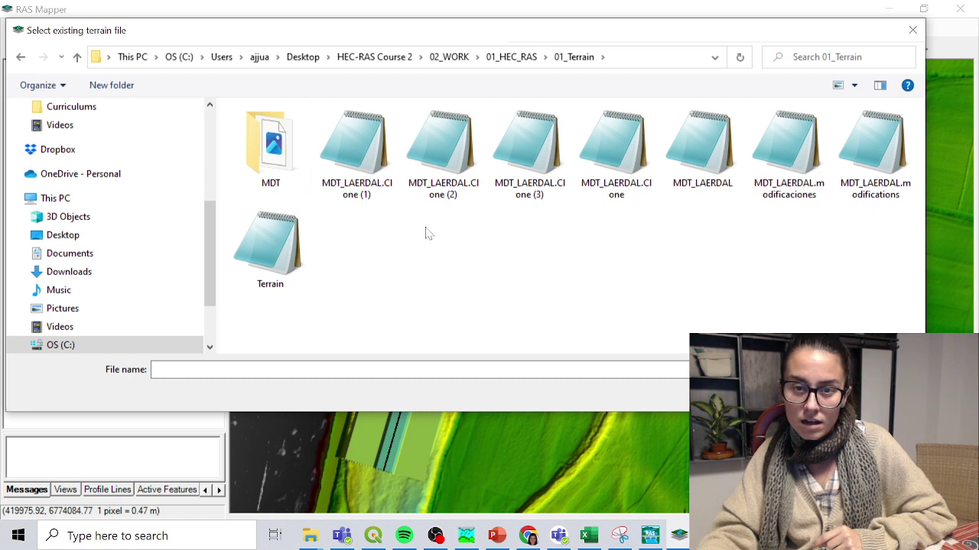
double_click(284, 158)
left_click(585, 58)
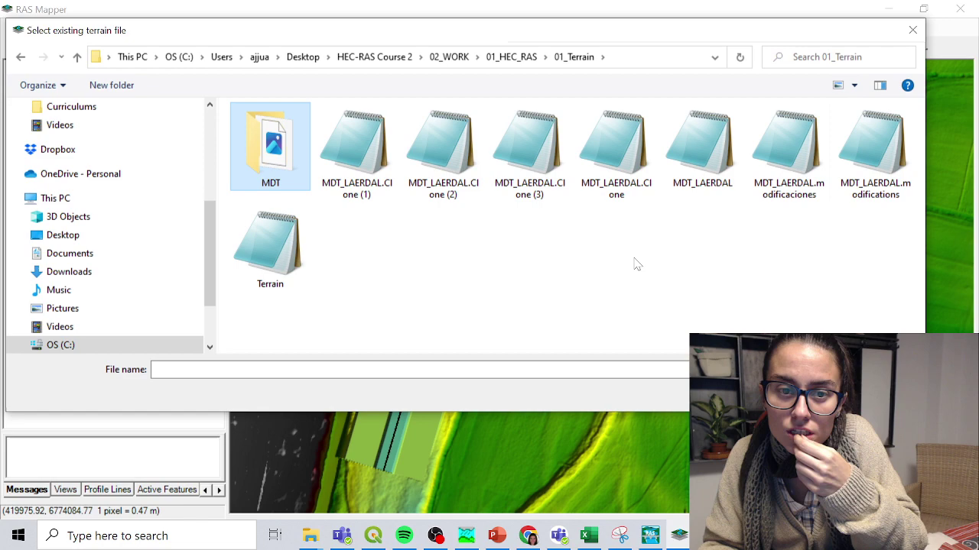
left_click(309, 536)
mouse_move(309, 536)
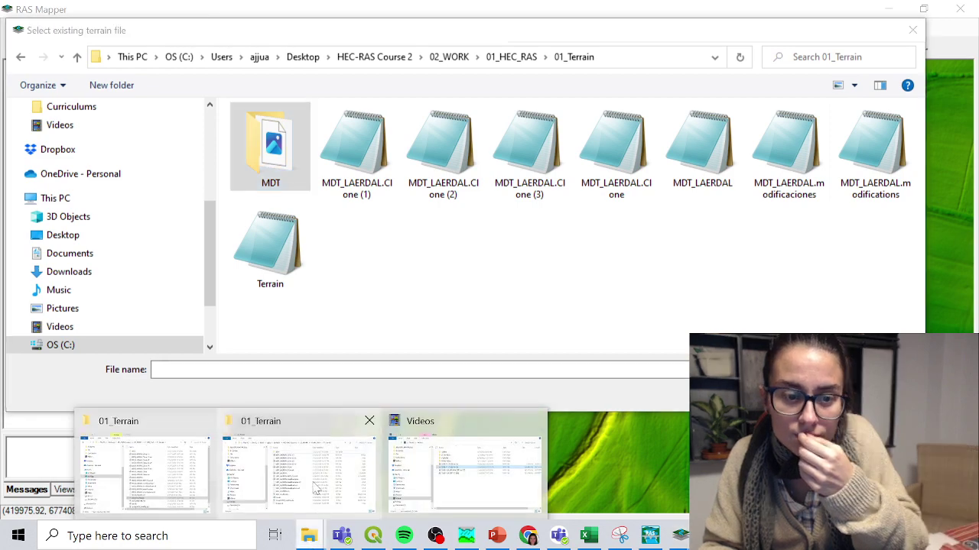
left_click(306, 463)
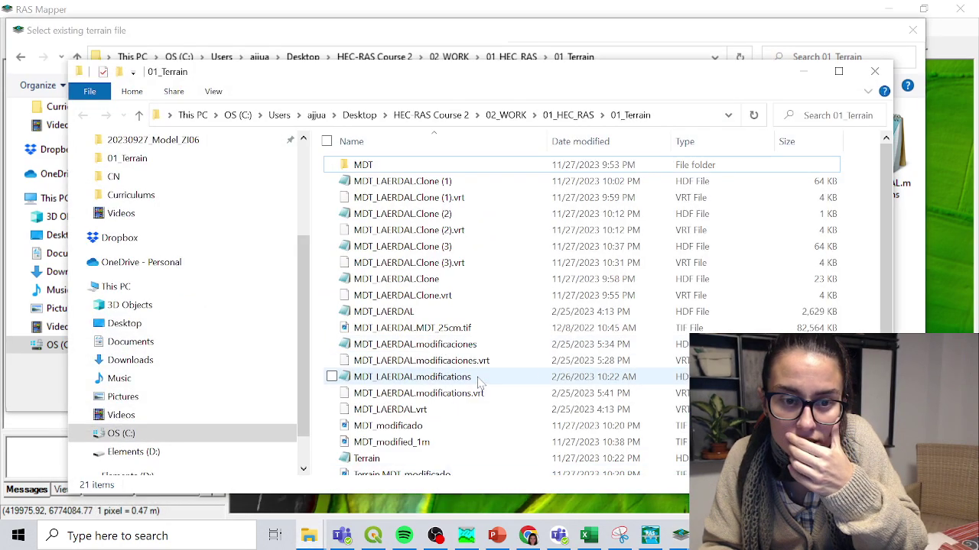
left_click(569, 116)
double_click(388, 182)
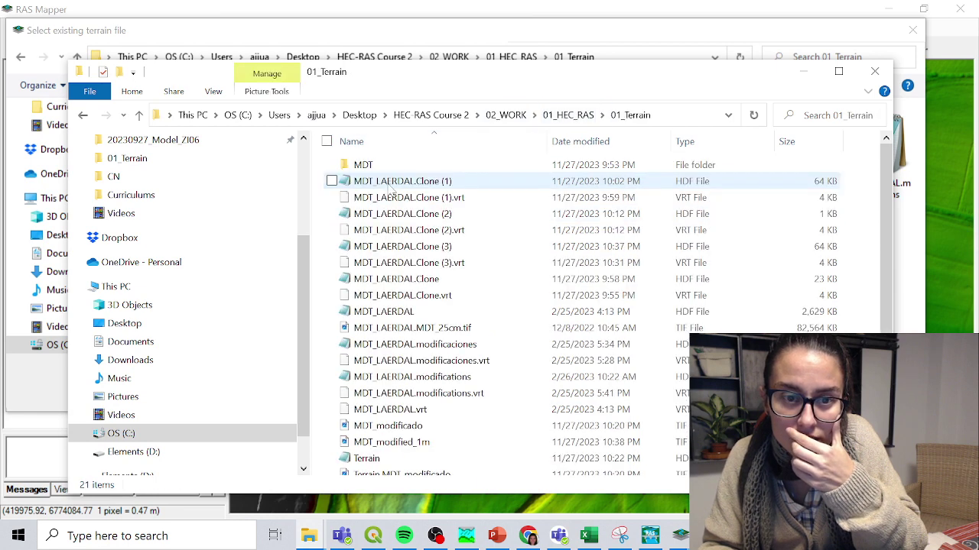
scroll(403, 212, "down", 1)
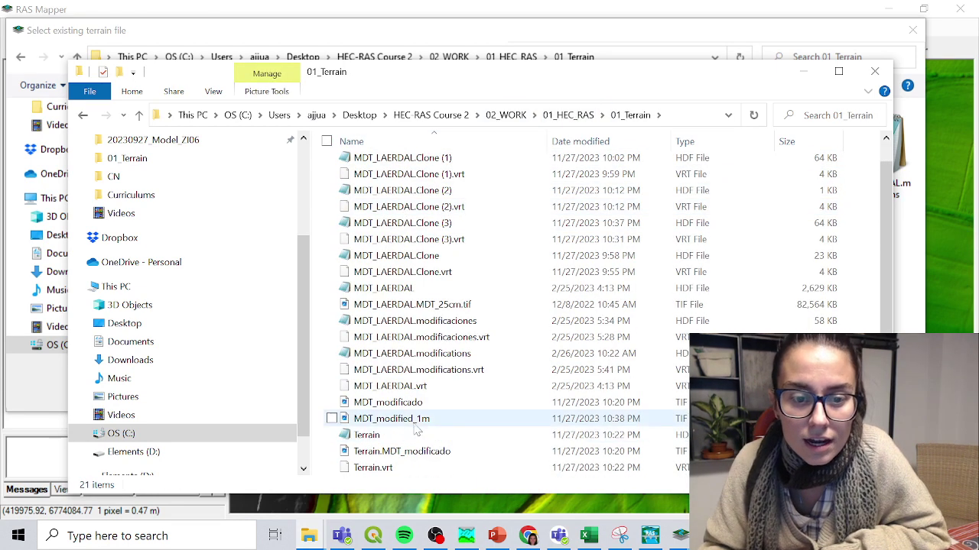
left_click(414, 422)
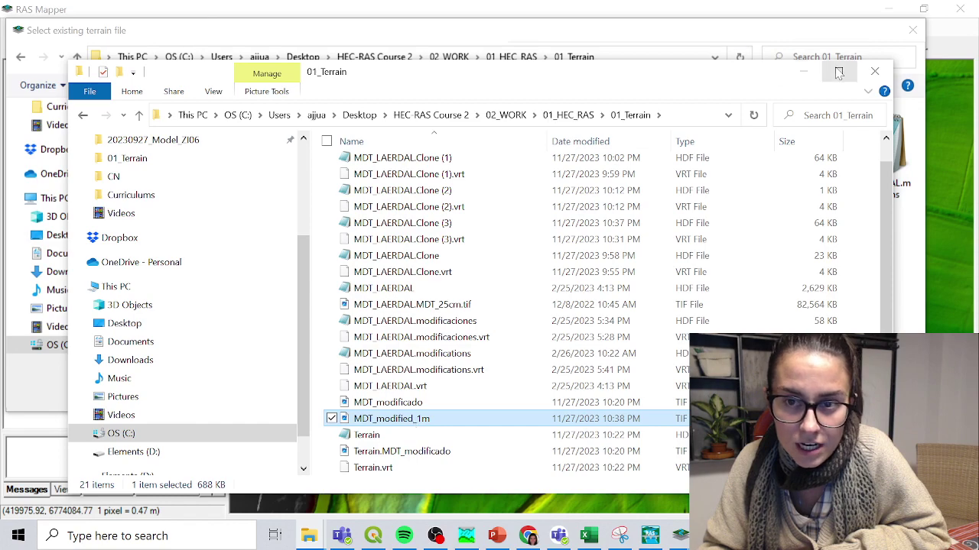
left_click(806, 72)
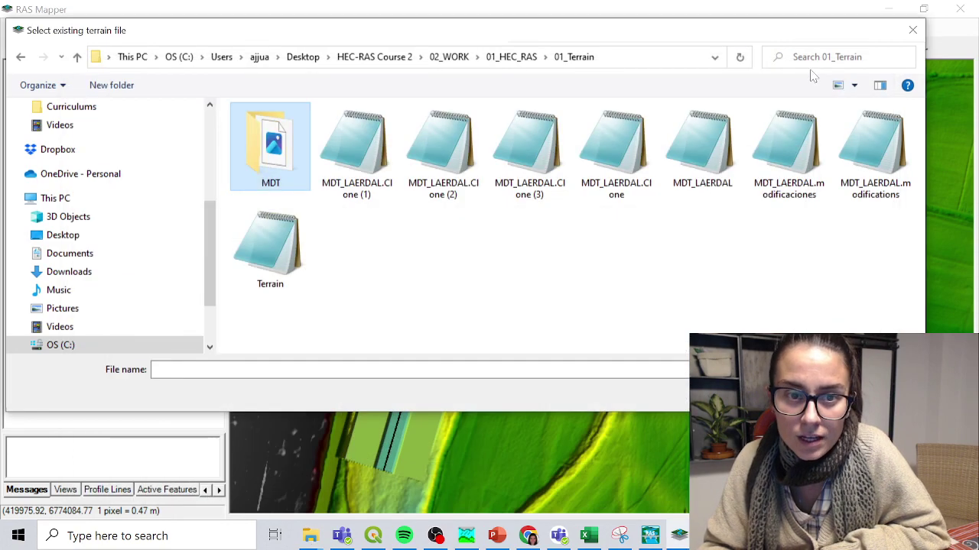
Step: Close the picker and build a new RAS terrain from the MDT_modified_1m.tif raster
left_click(914, 31)
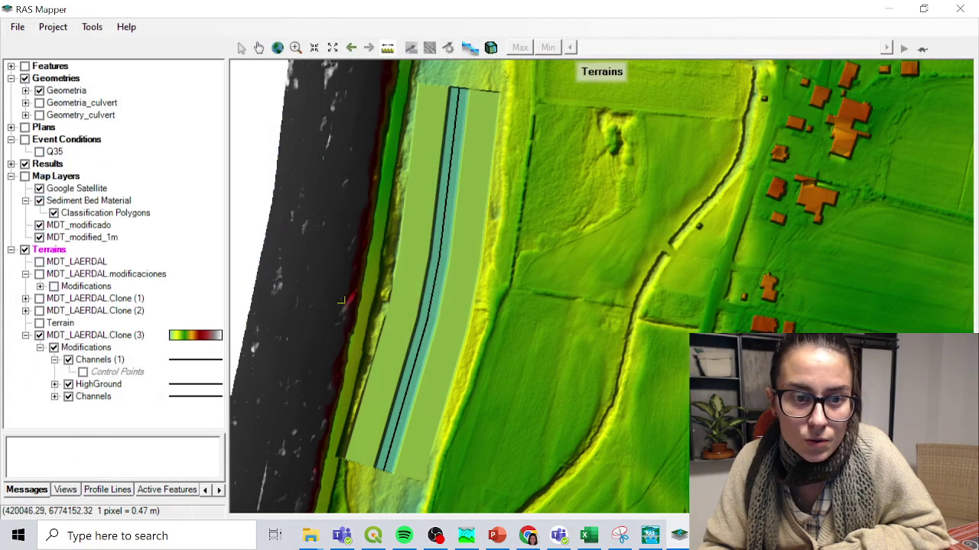
right_click(43, 250)
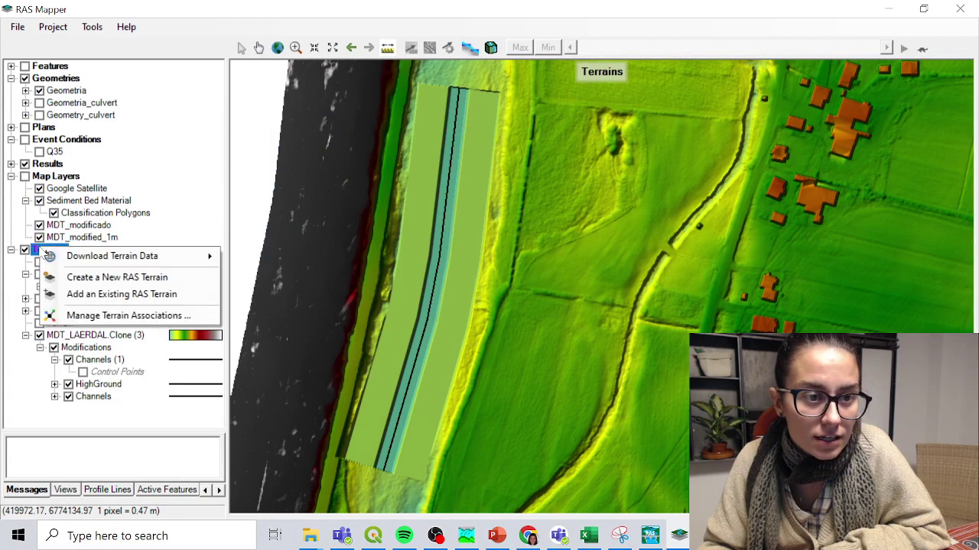
left_click(81, 280)
left_click(235, 187)
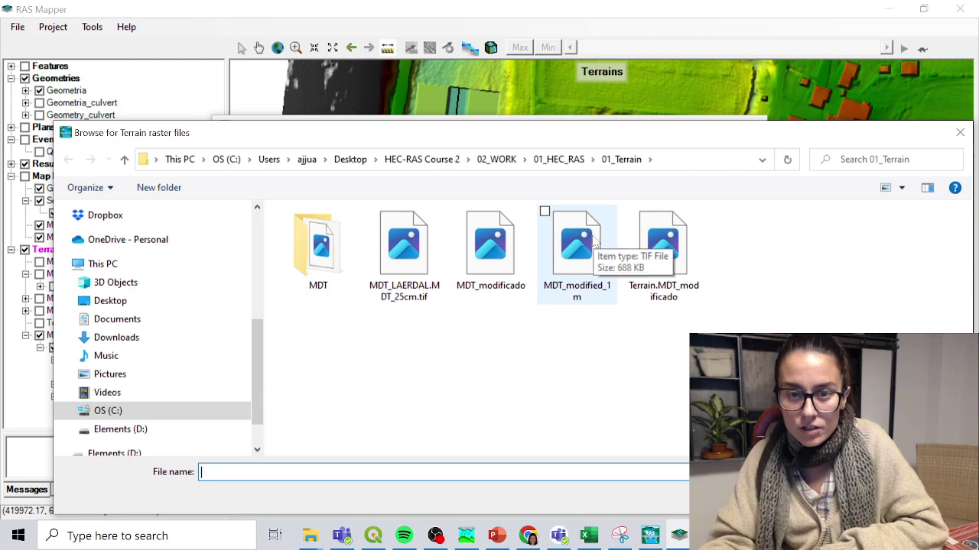
mouse_move(577, 245)
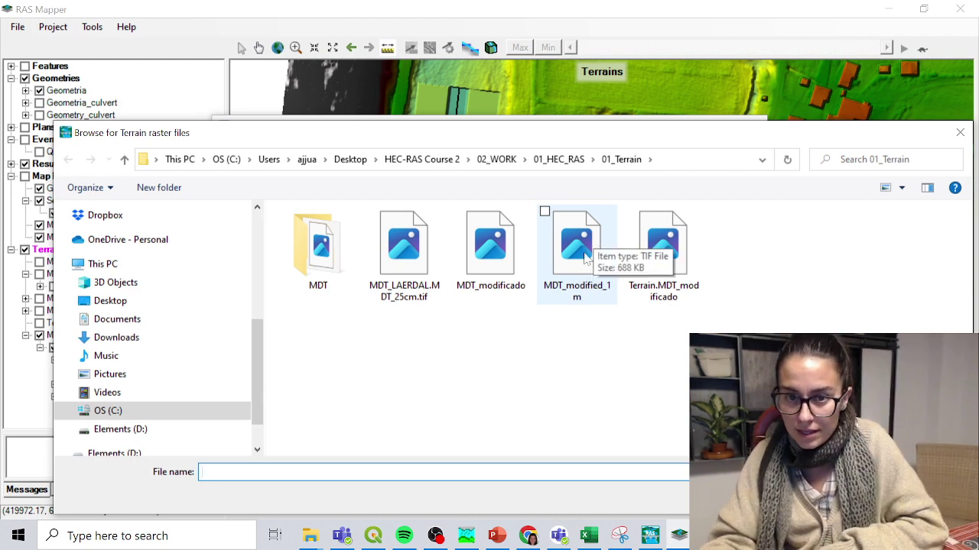
double_click(583, 283)
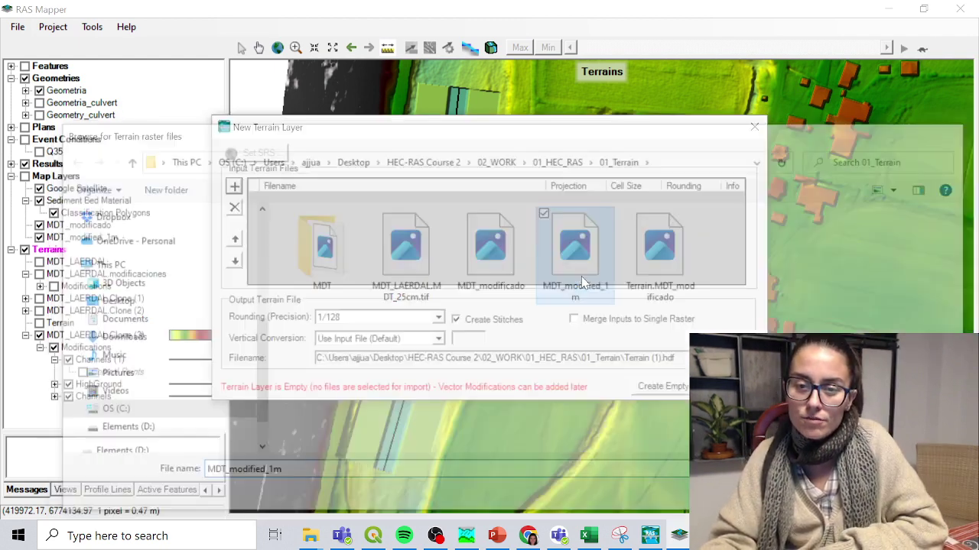
left_click(665, 387)
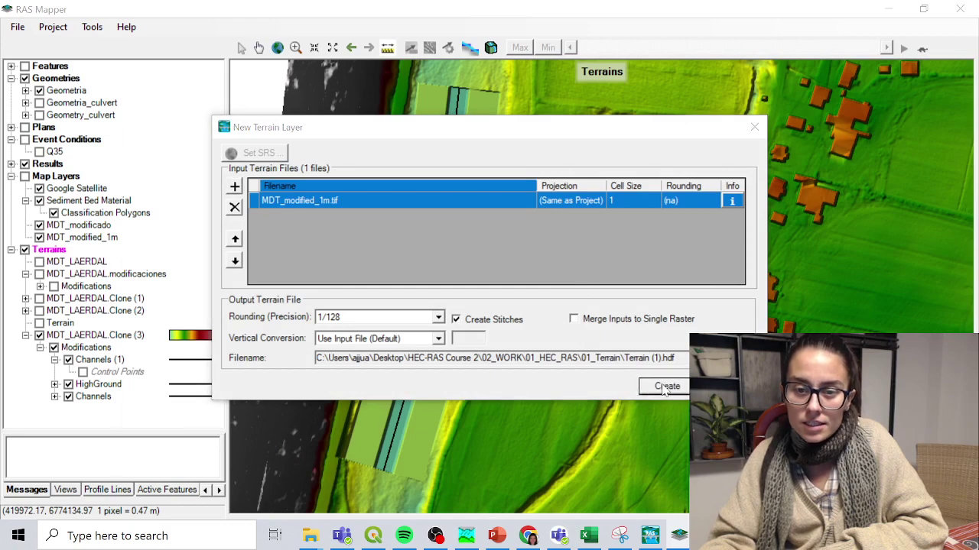
left_click(637, 479)
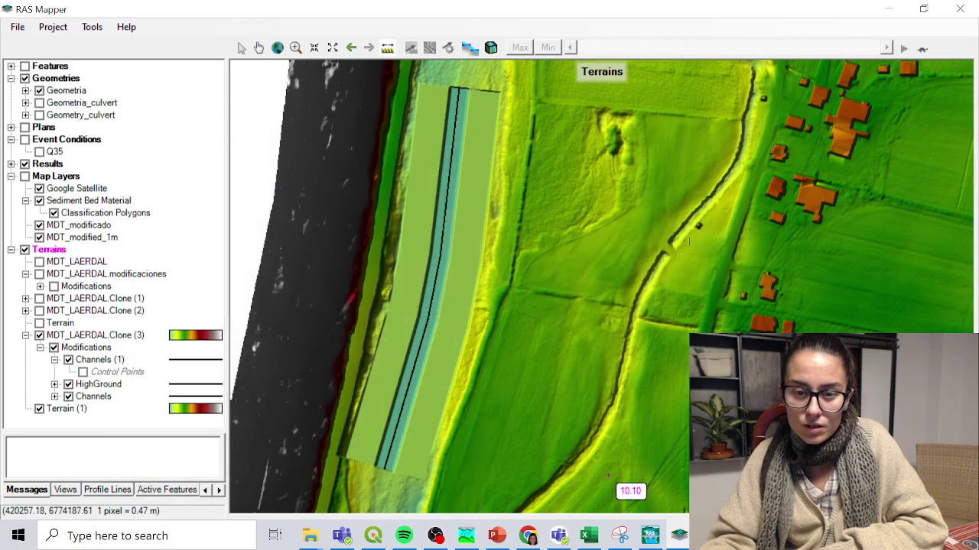
Step: Toggle the MDT_LAERDAL.Clone (3) terrain off, on and off to compare with Terrain (1)
left_click(39, 335)
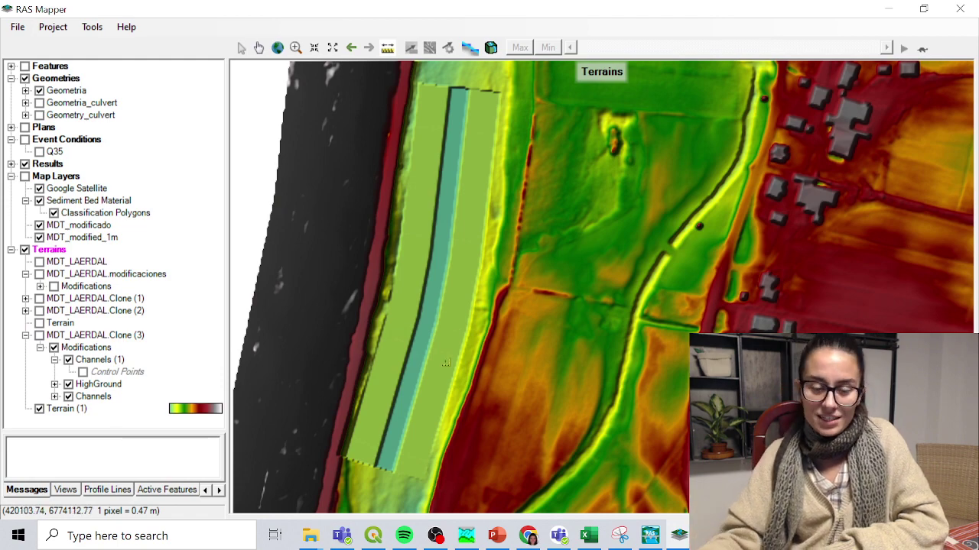
left_click(39, 336)
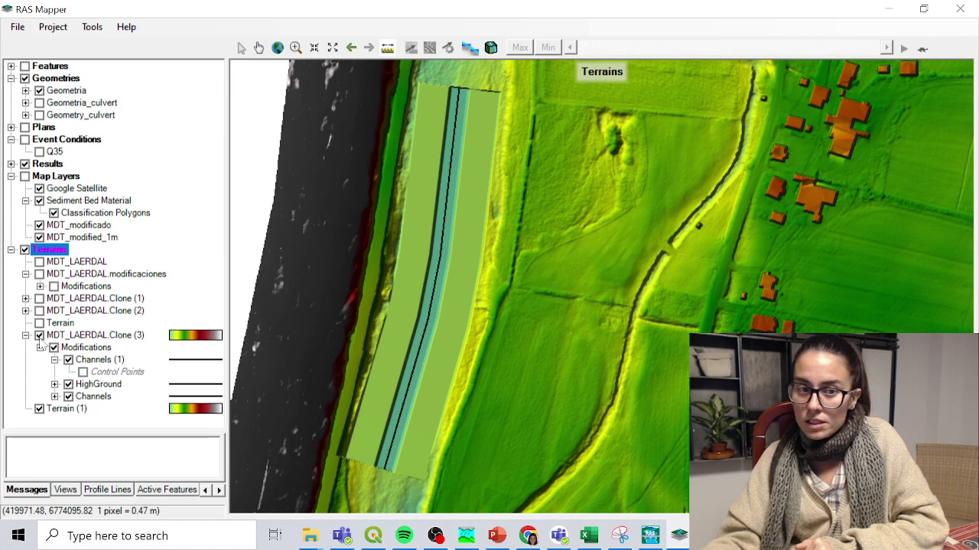
left_click(39, 337)
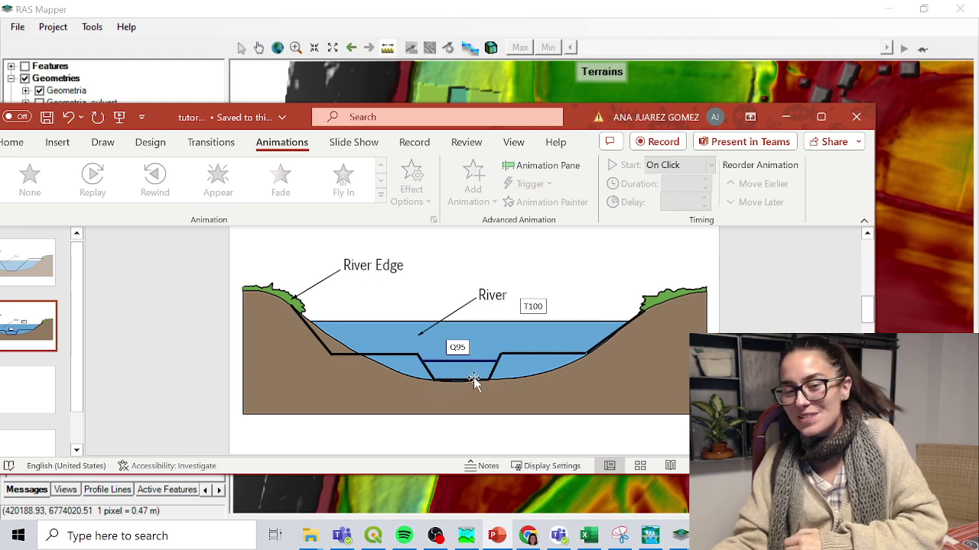
Step: Minimize the PowerPoint cross-section slide to return to RAS Mapper
left_click(785, 117)
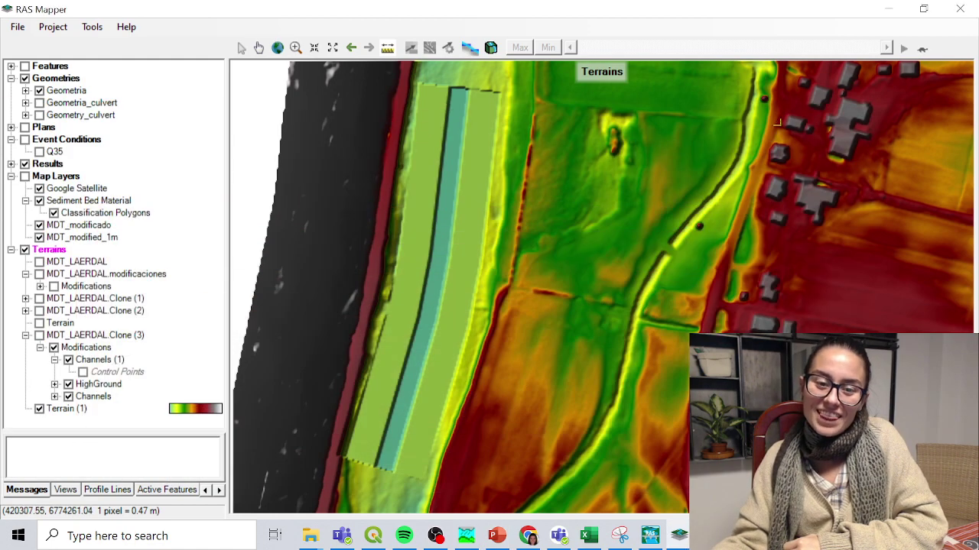